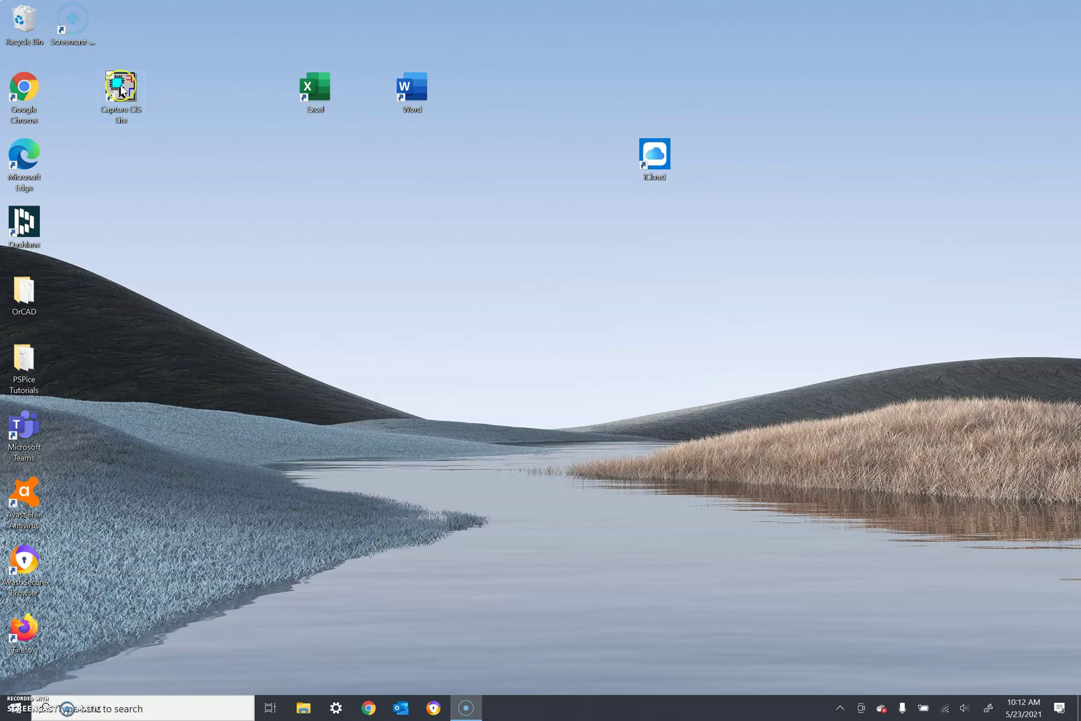
# Step: Launch Capture CIS Lite from the desktop and maximize its window
pyautogui.doubleClick(121, 89)
pyautogui.click(177, 141)
pyautogui.doubleClick(122, 87)
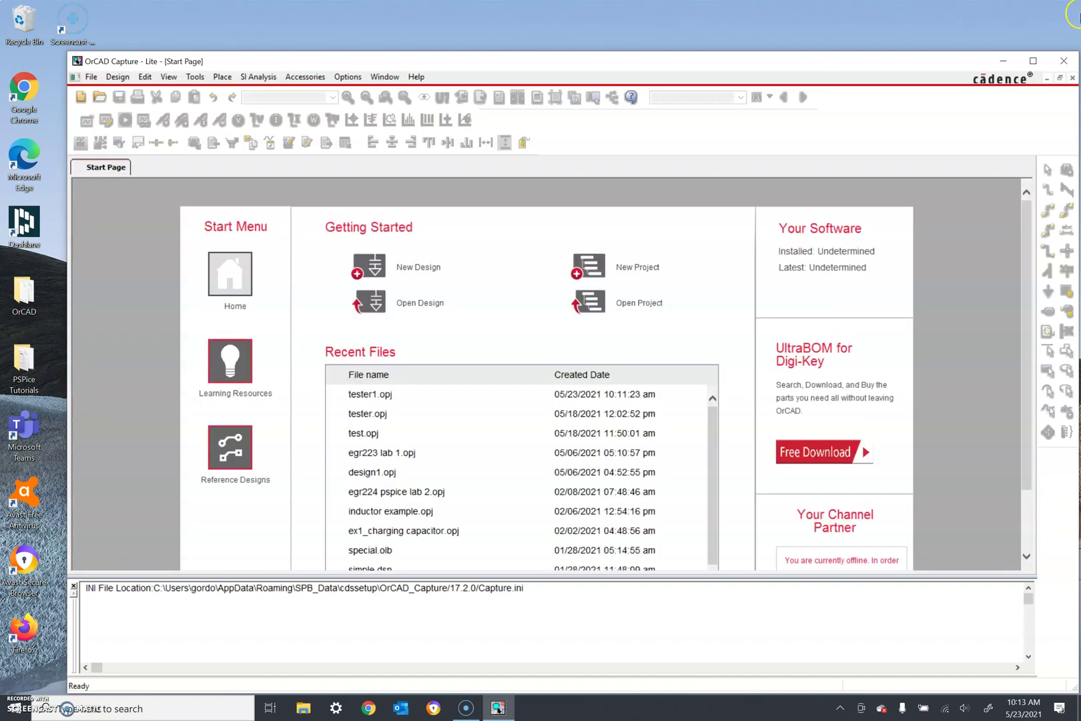
pyautogui.click(1033, 60)
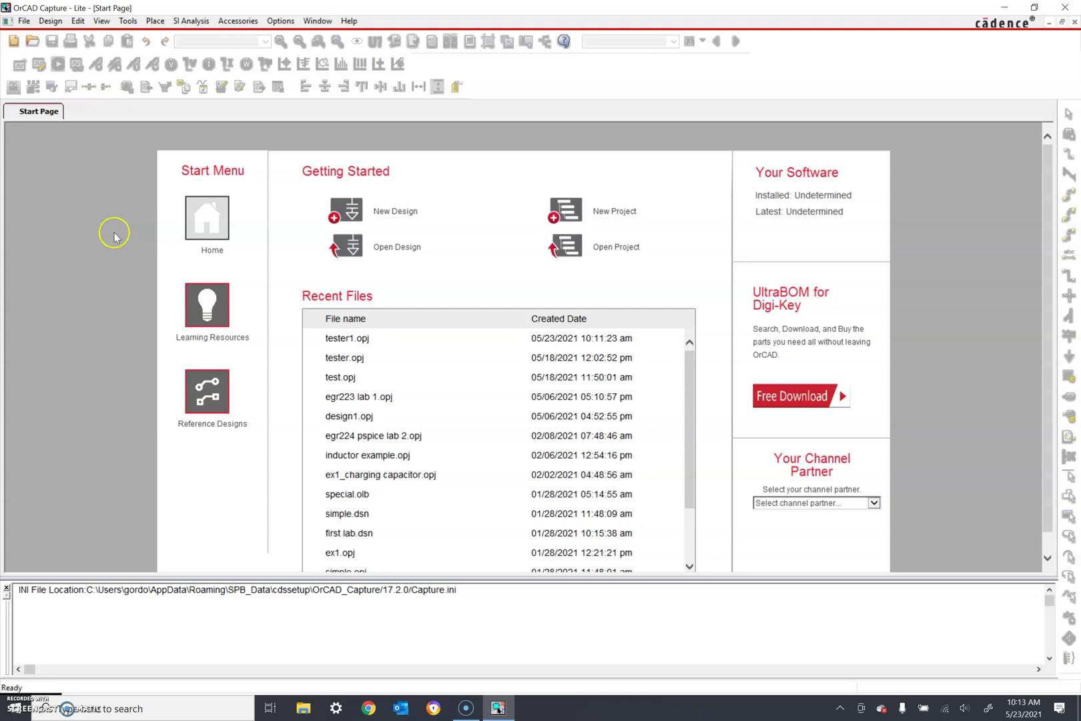
# Step: Create a new PSpice Analog or Mixed A/D project named Lab1 as a blank project
pyautogui.click(23, 24)
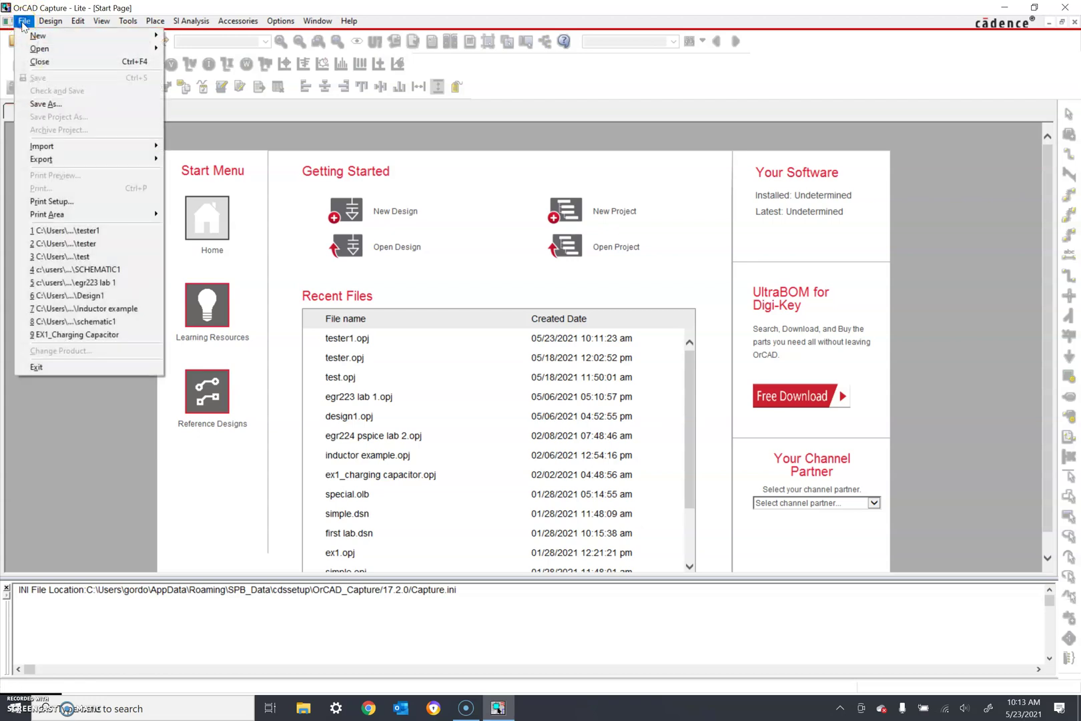
pyautogui.moveTo(30, 35)
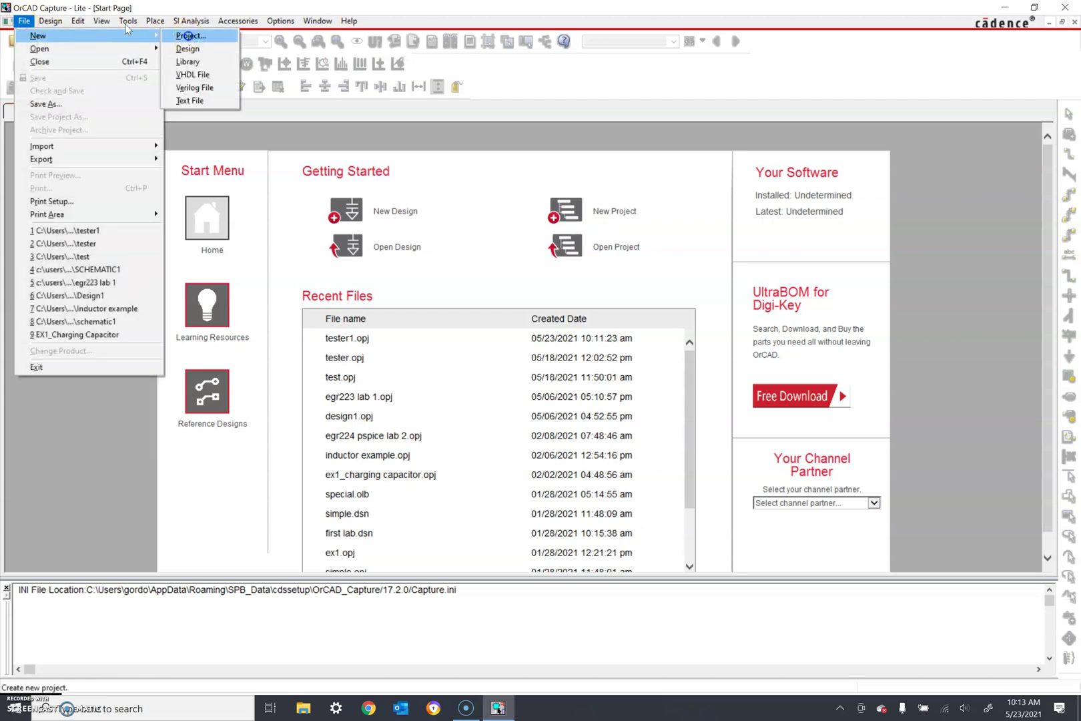
pyautogui.click(186, 37)
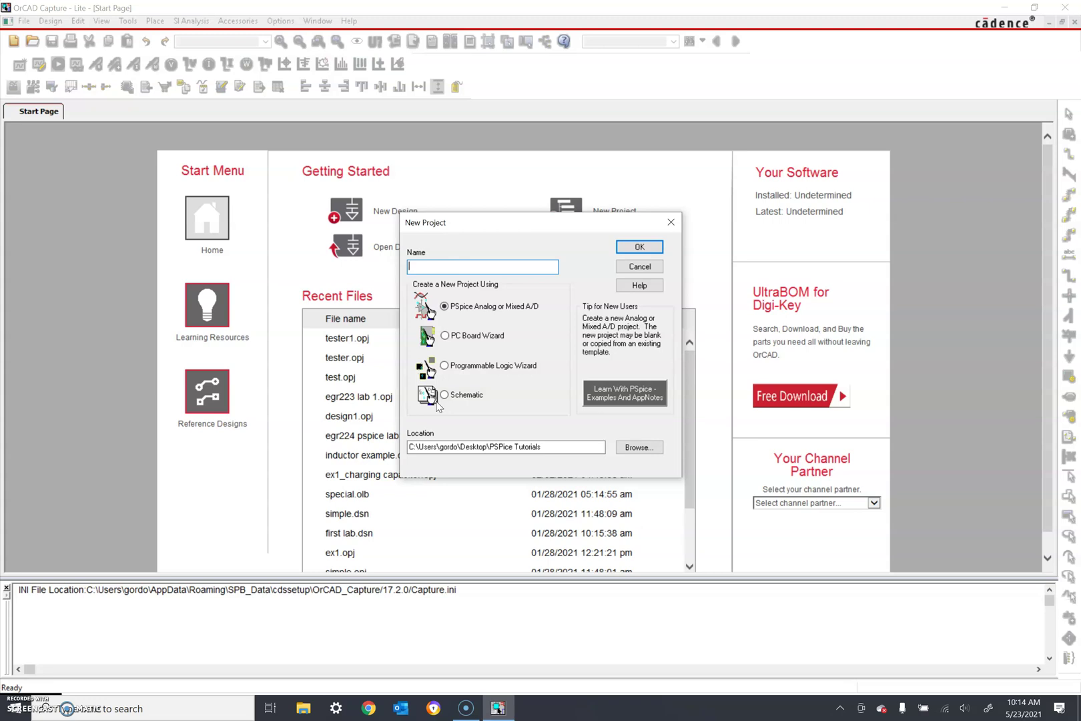
pyautogui.click(436, 265)
pyautogui.write('Lab1')
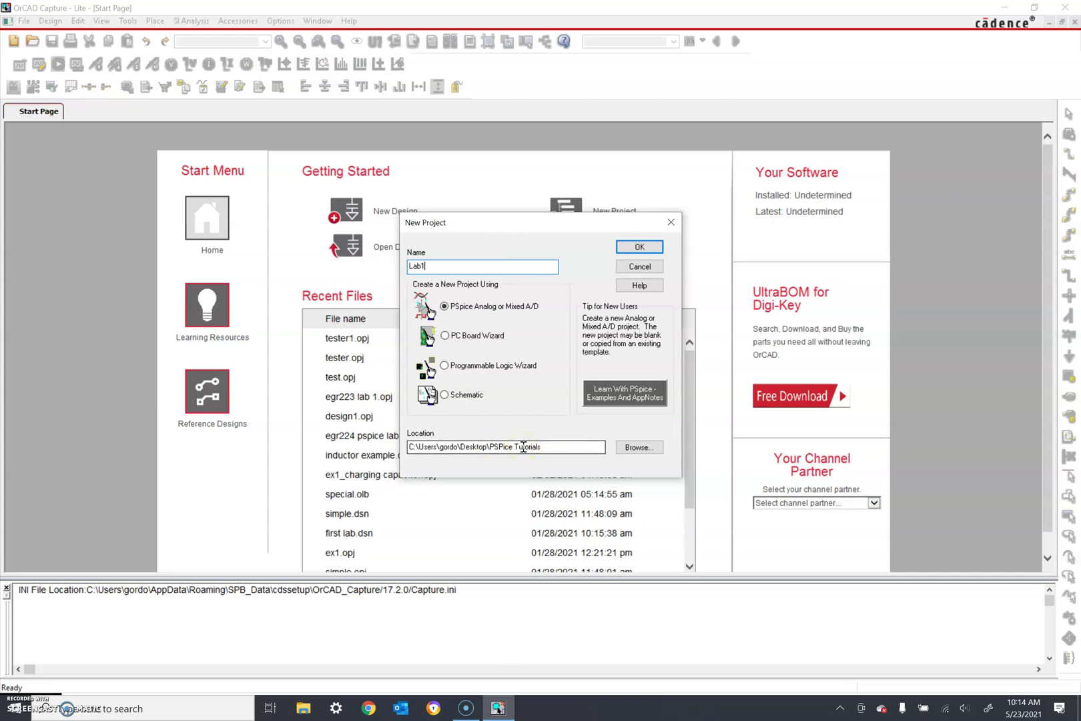
pyautogui.click(645, 244)
pyautogui.click(644, 245)
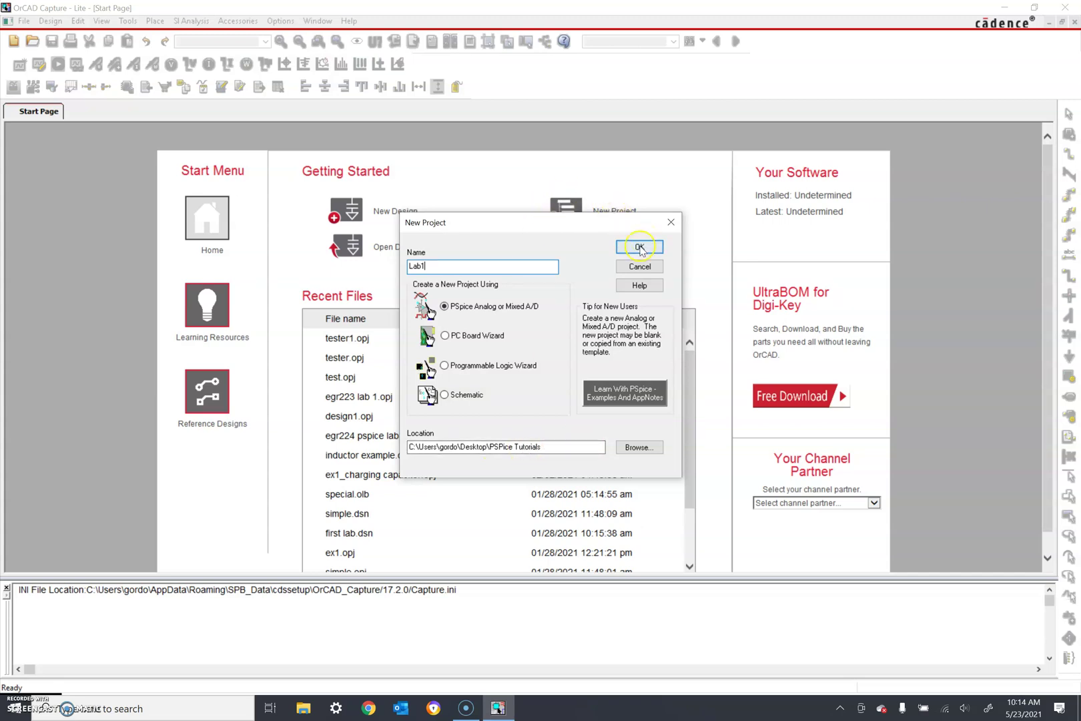
pyautogui.click(630, 251)
pyautogui.click(629, 249)
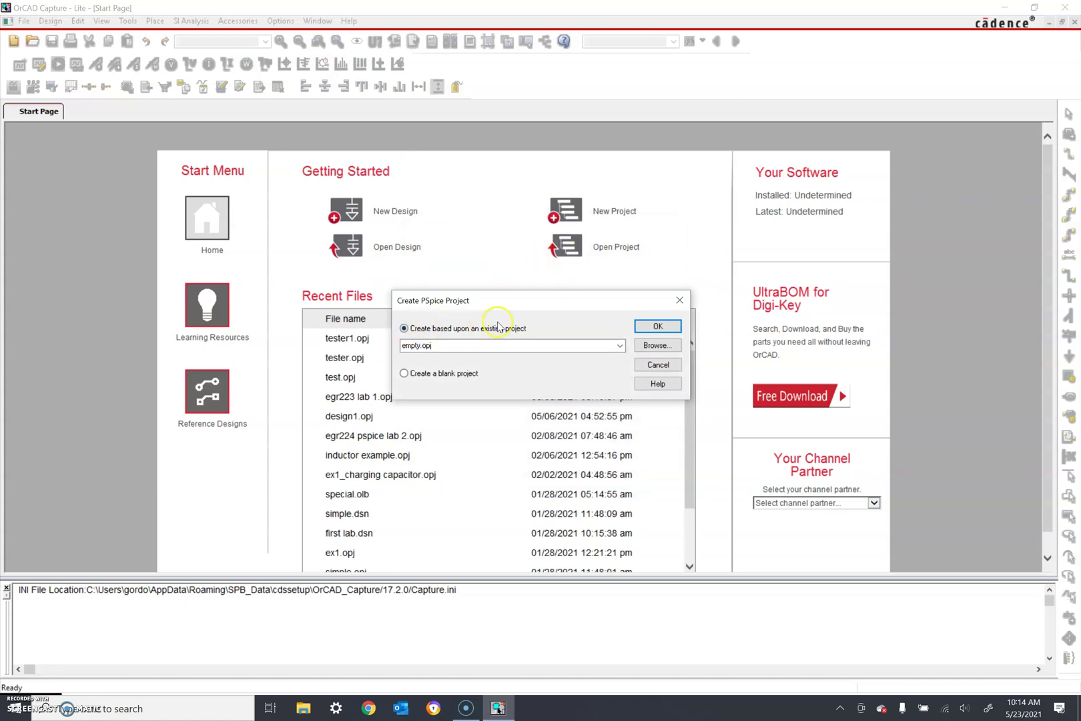
pyautogui.click(404, 374)
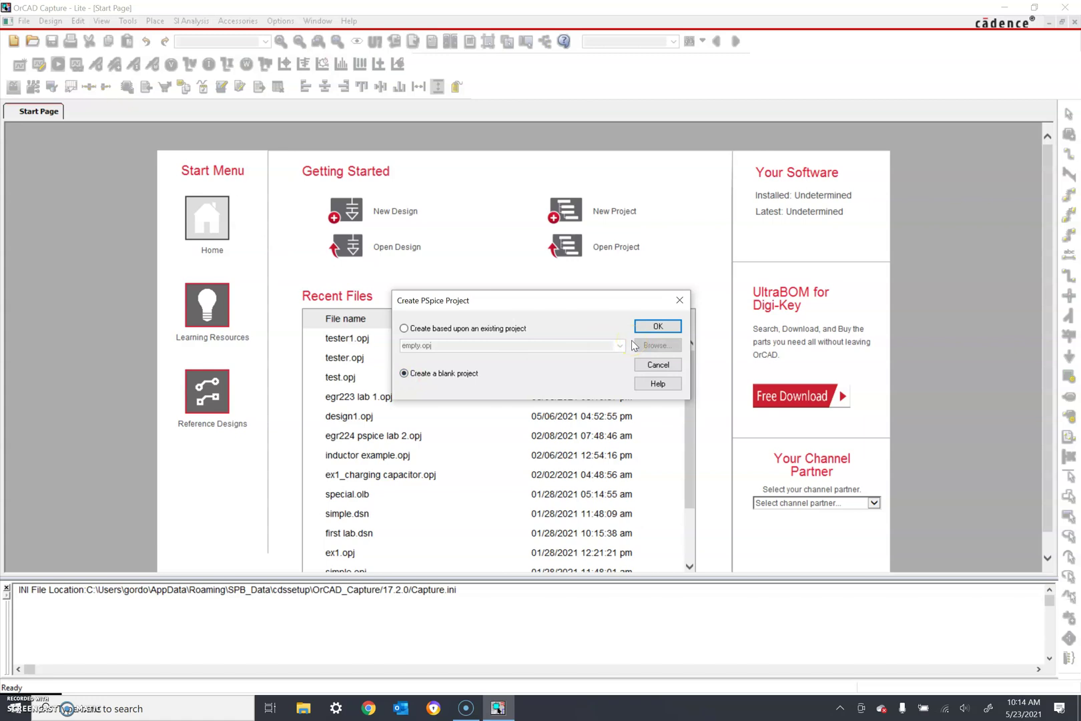
pyautogui.click(661, 325)
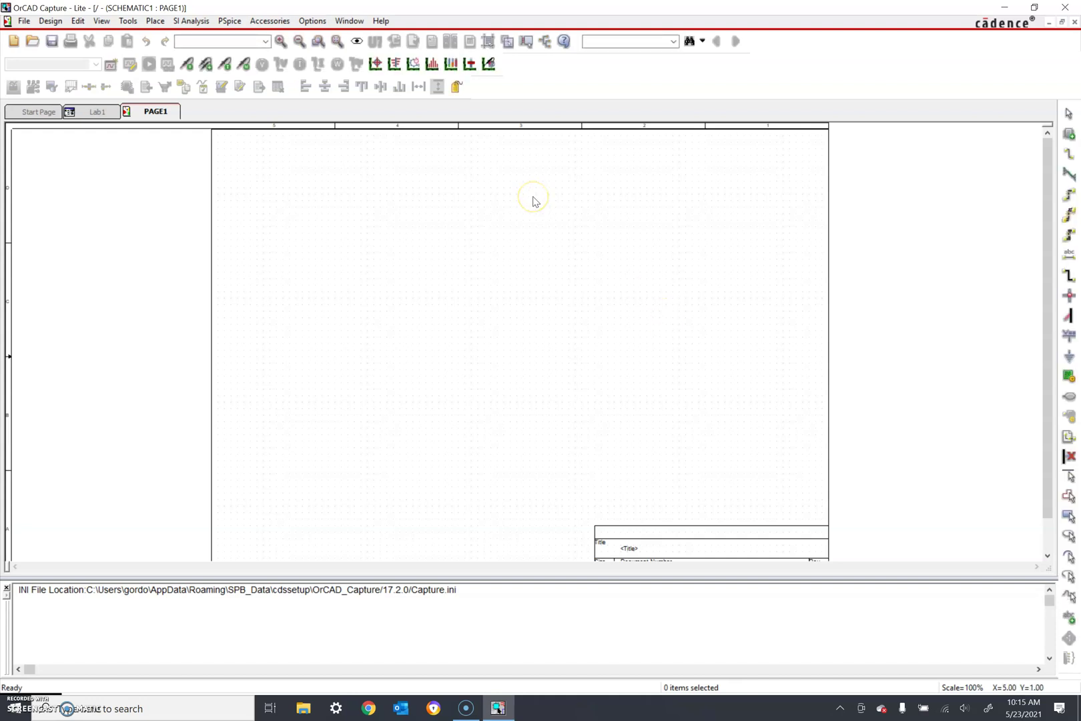
# Step: Start placing a part and add the eval.olb library from the pspice folder to the available libraries
pyautogui.click(1069, 134)
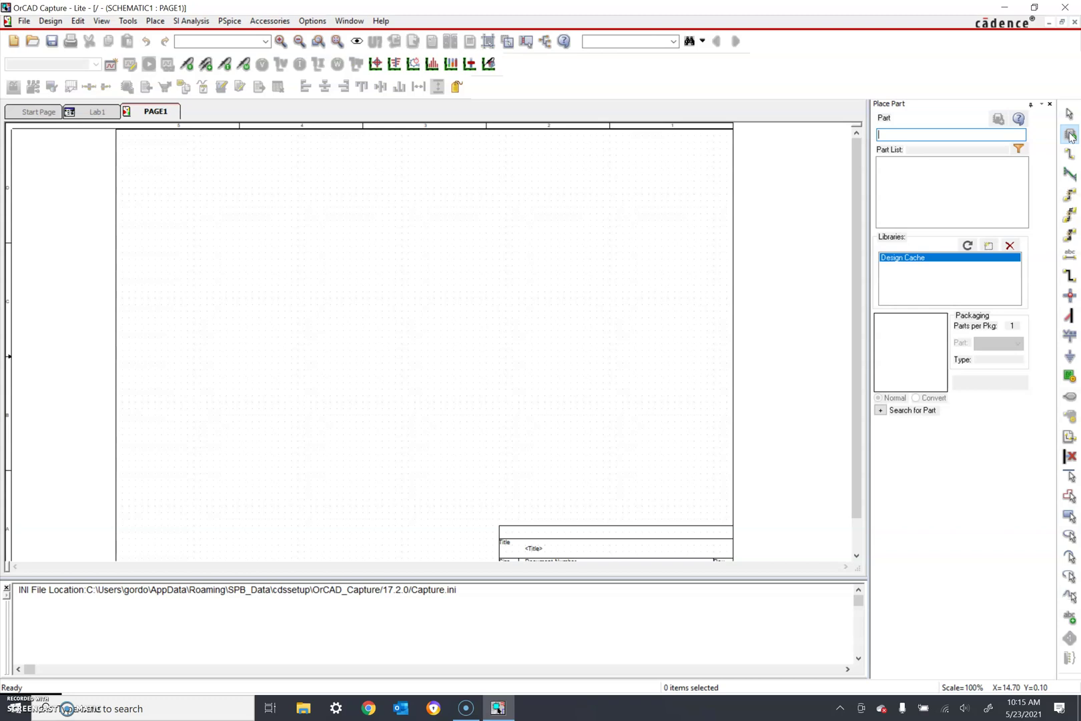
pyautogui.click(1069, 136)
pyautogui.click(1027, 137)
pyautogui.click(966, 271)
pyautogui.click(1071, 138)
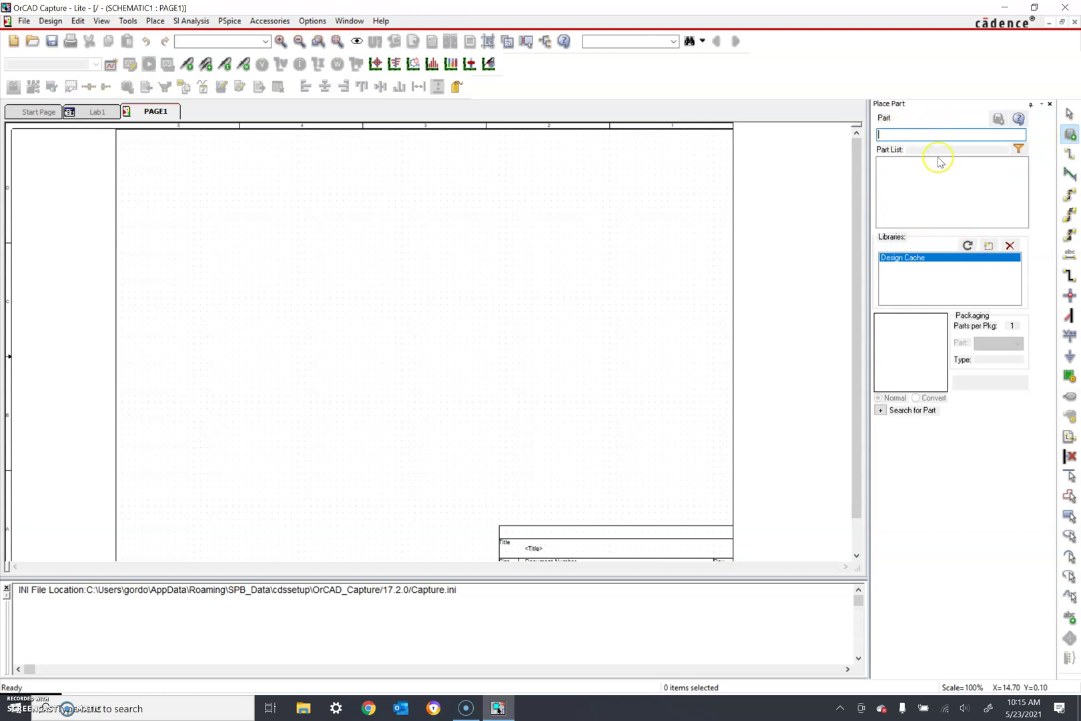
pyautogui.click(989, 246)
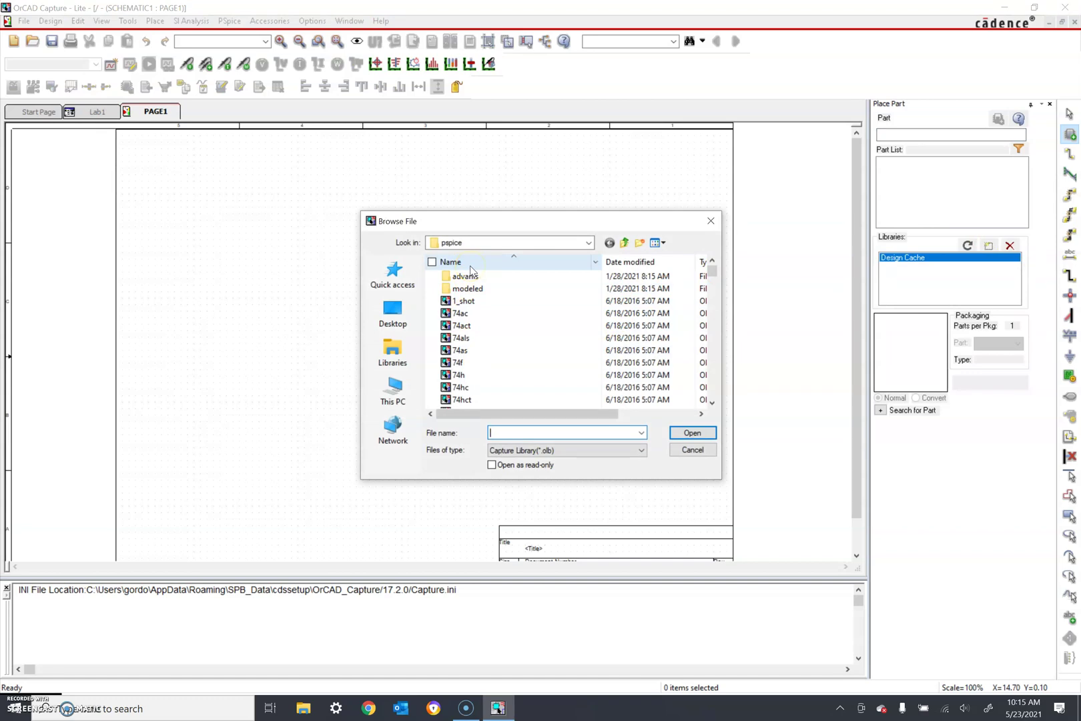
pyautogui.write('eval')
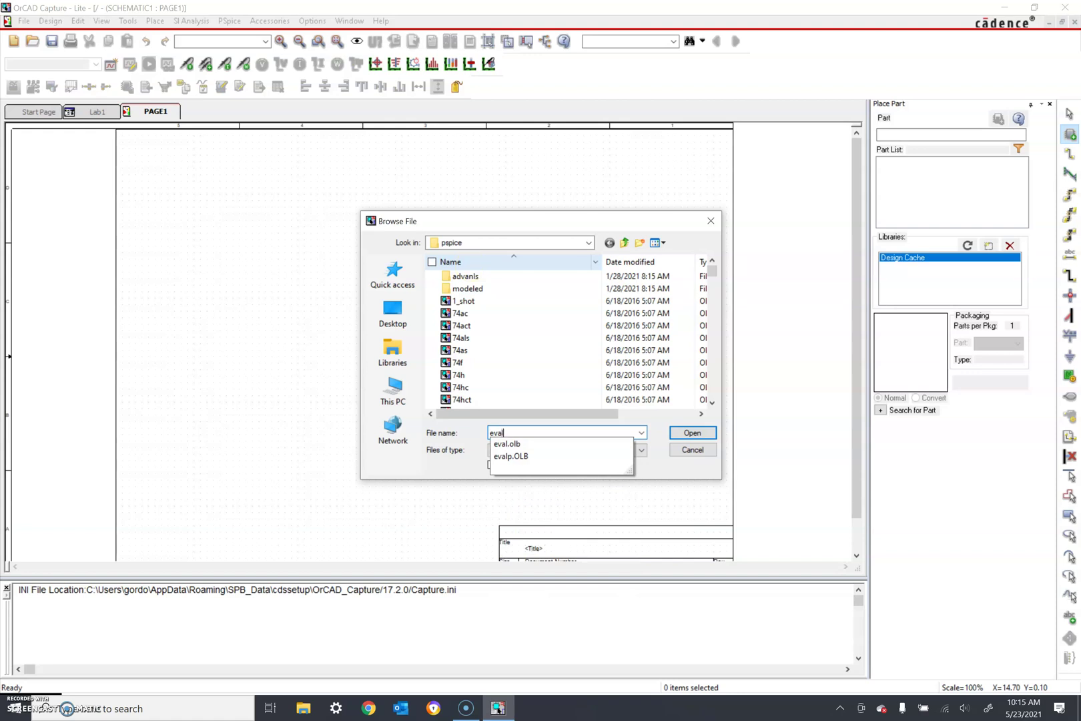
pyautogui.click(511, 445)
pyautogui.click(693, 433)
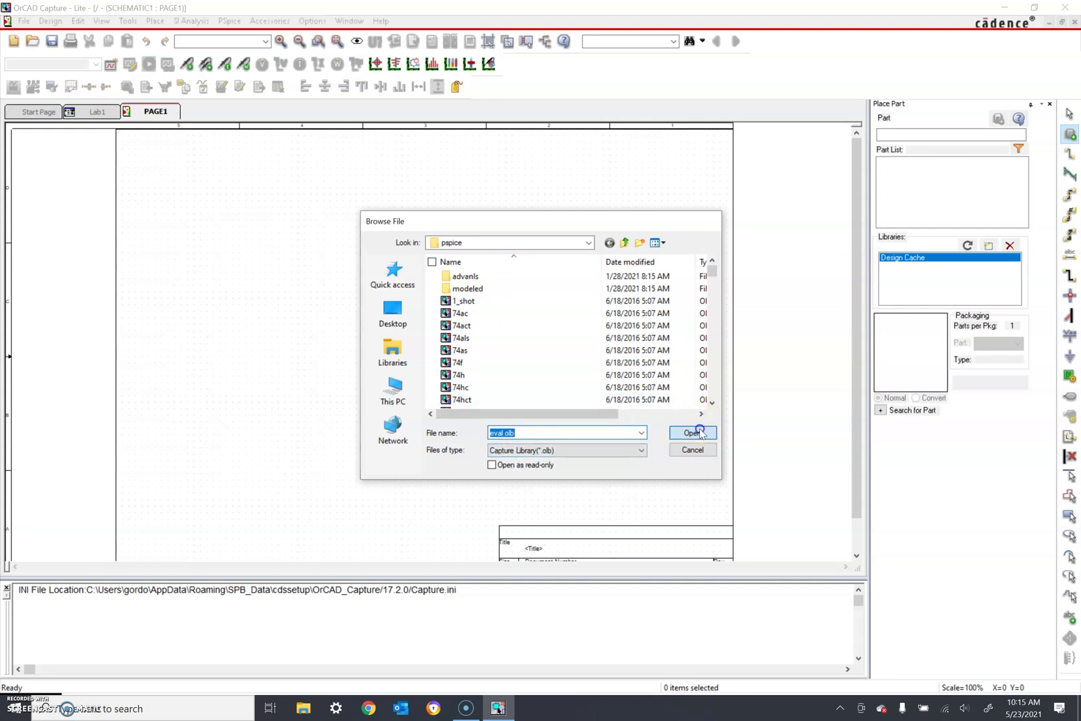
# Step: Add the analog.olb library from the pspice folder to the available part libraries
pyautogui.click(989, 246)
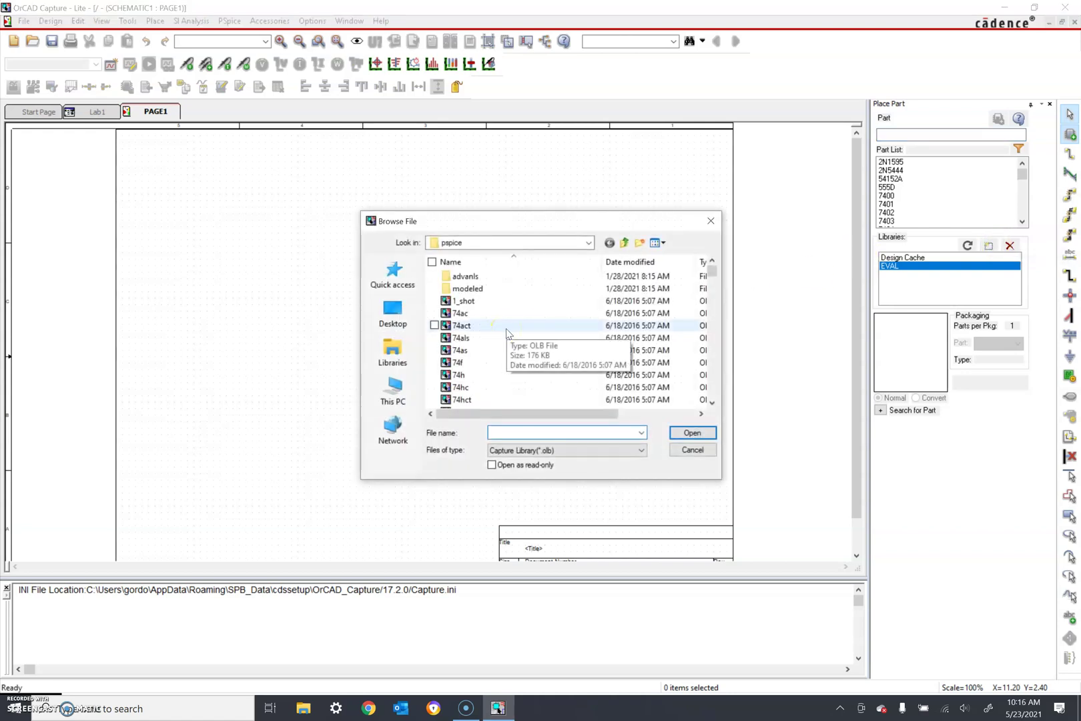
pyautogui.write('analog')
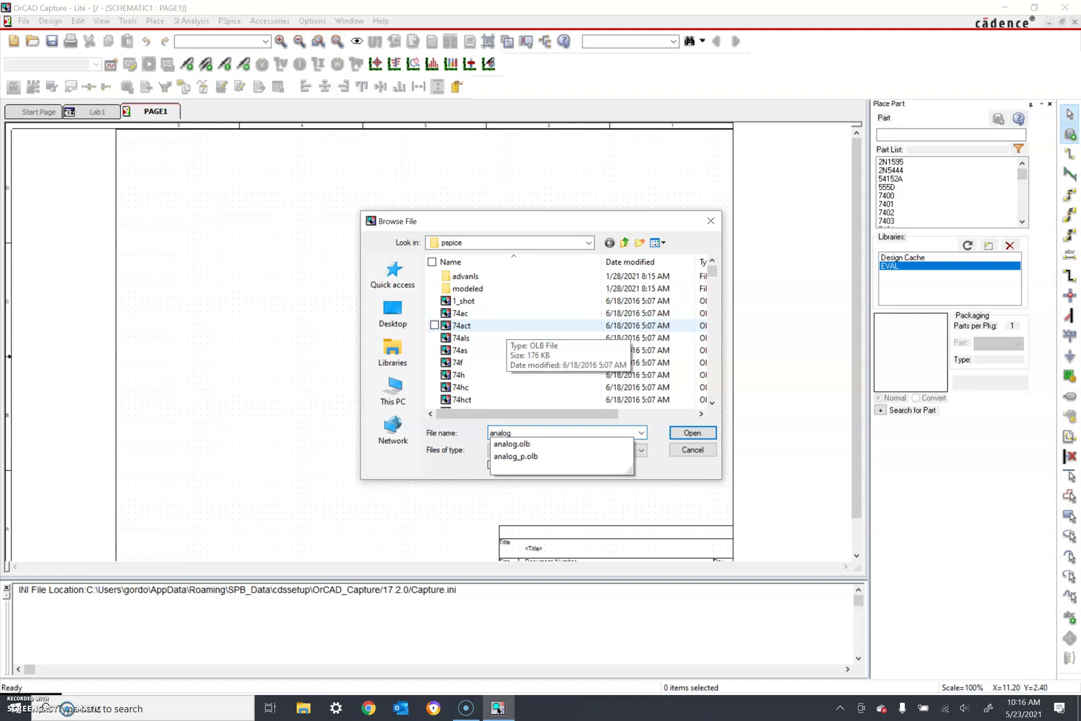
pyautogui.click(514, 443)
pyautogui.click(691, 433)
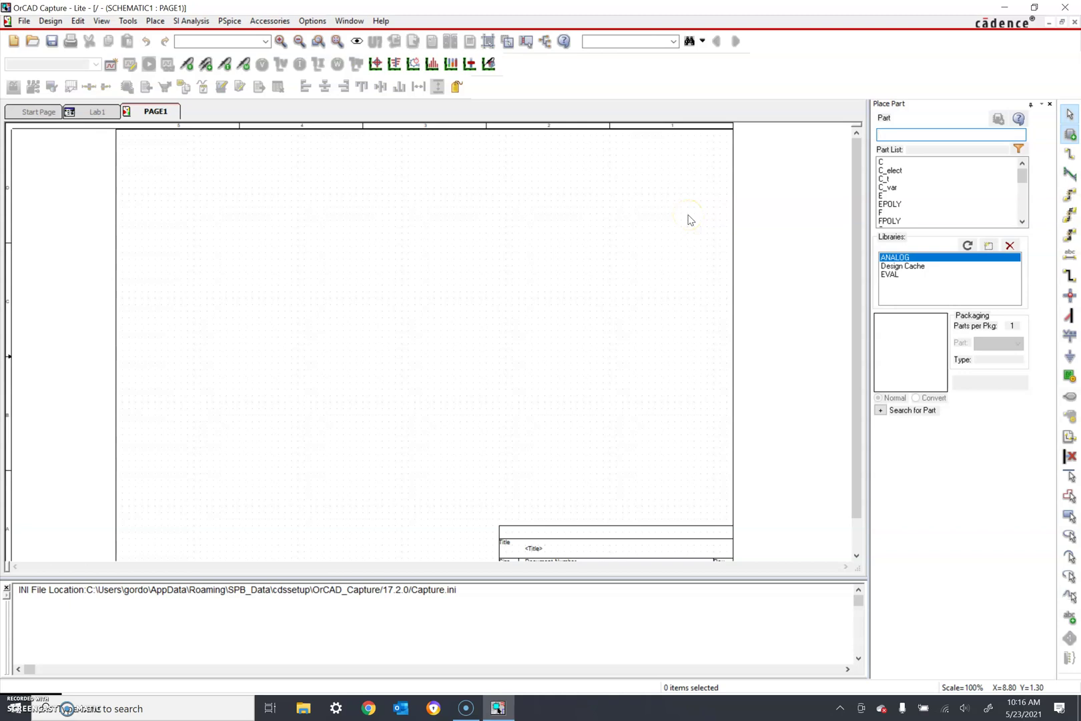
pyautogui.click(895, 137)
pyautogui.write('source')
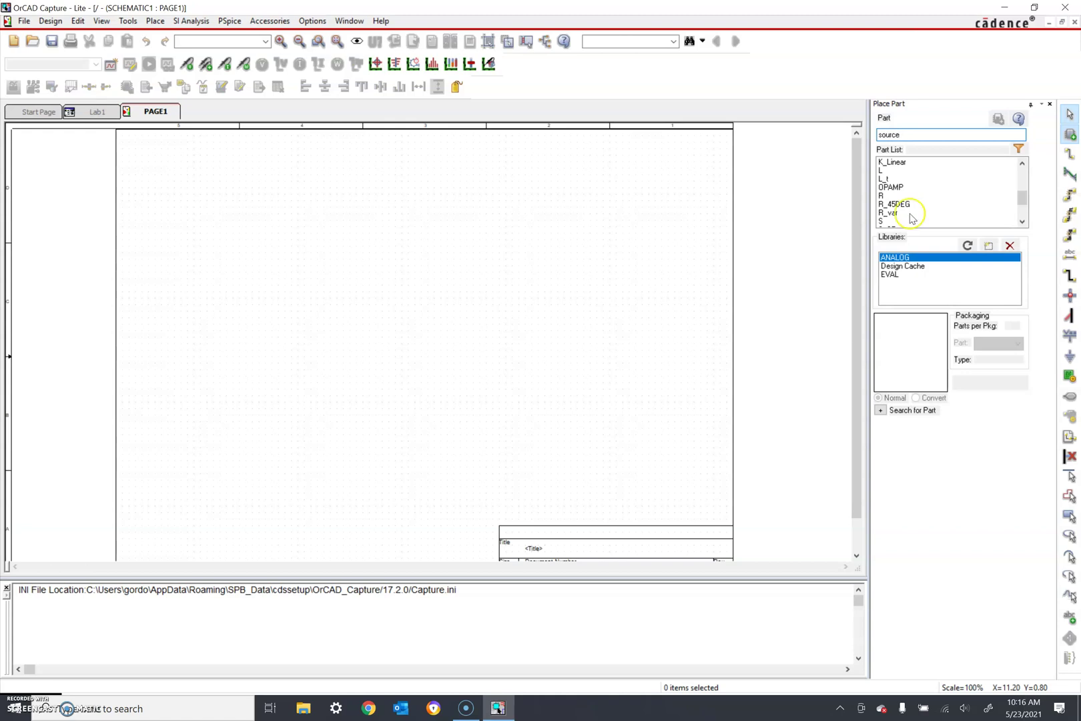
pyautogui.press('BackSpace')
pyautogui.press('BackSpace')
pyautogui.press('BackSpace')
pyautogui.press('BackSpace')
# Step: Add the source.olb library from the pspice folder to the available part libraries
pyautogui.click(987, 247)
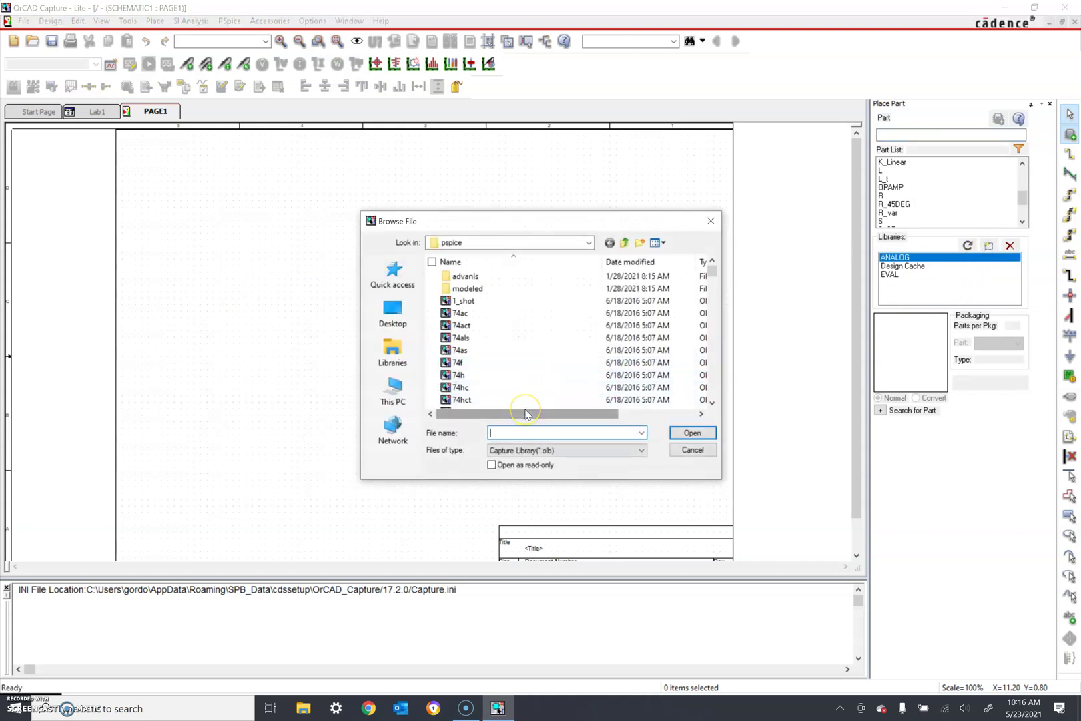
pyautogui.write('source')
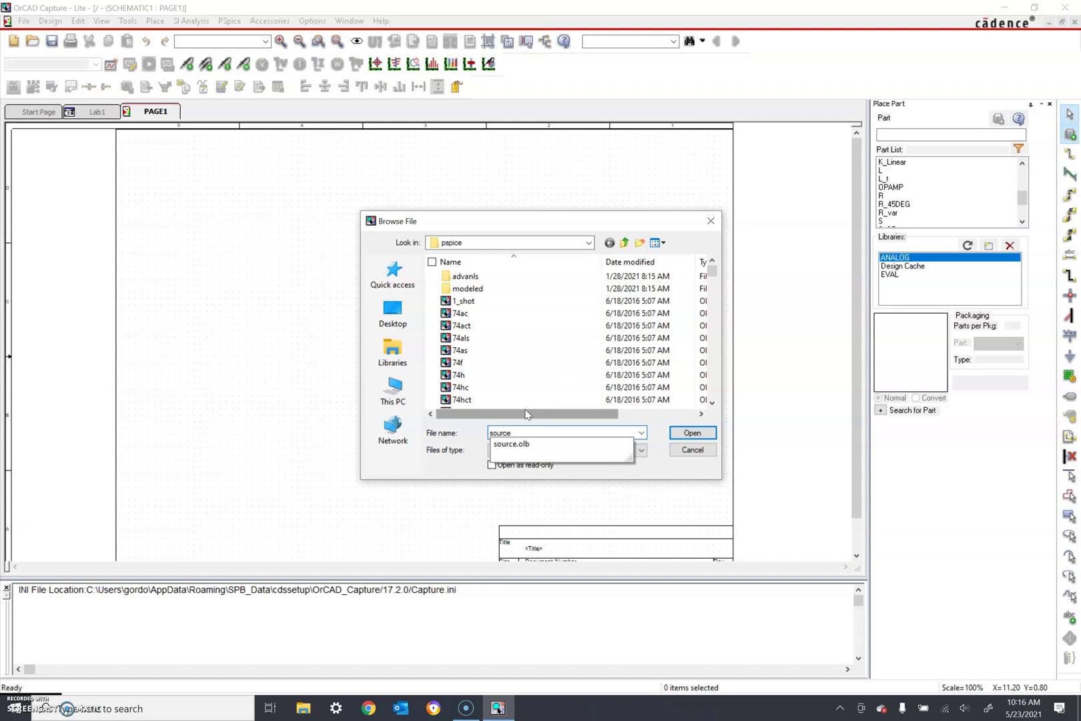
pyautogui.click(691, 433)
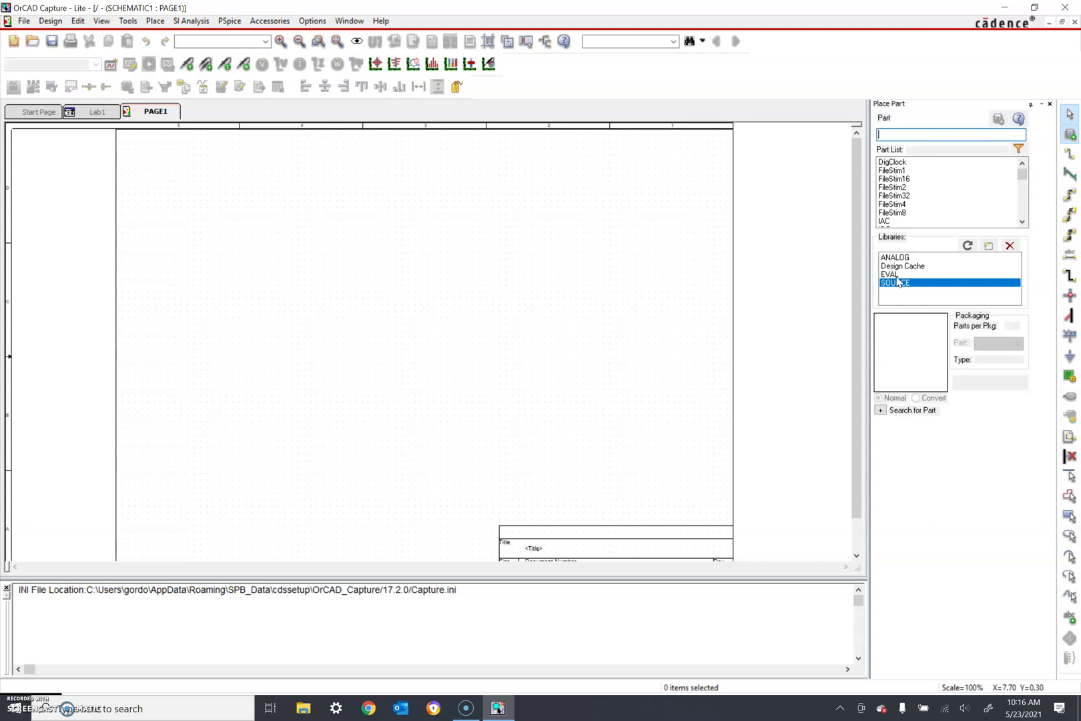
# Step: Select all the listed libraries and place one R resistor from the ANALOG library near the middle of the schematic page
pyautogui.moveTo(893, 257); pyautogui.dragTo(897, 283)
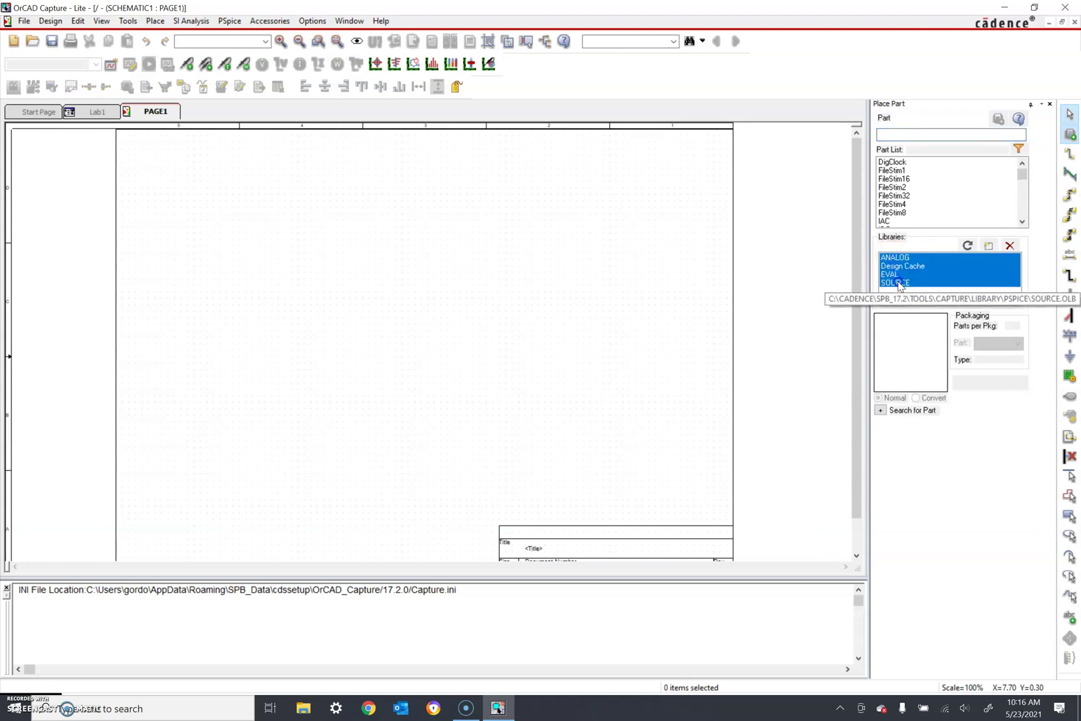
pyautogui.click(894, 132)
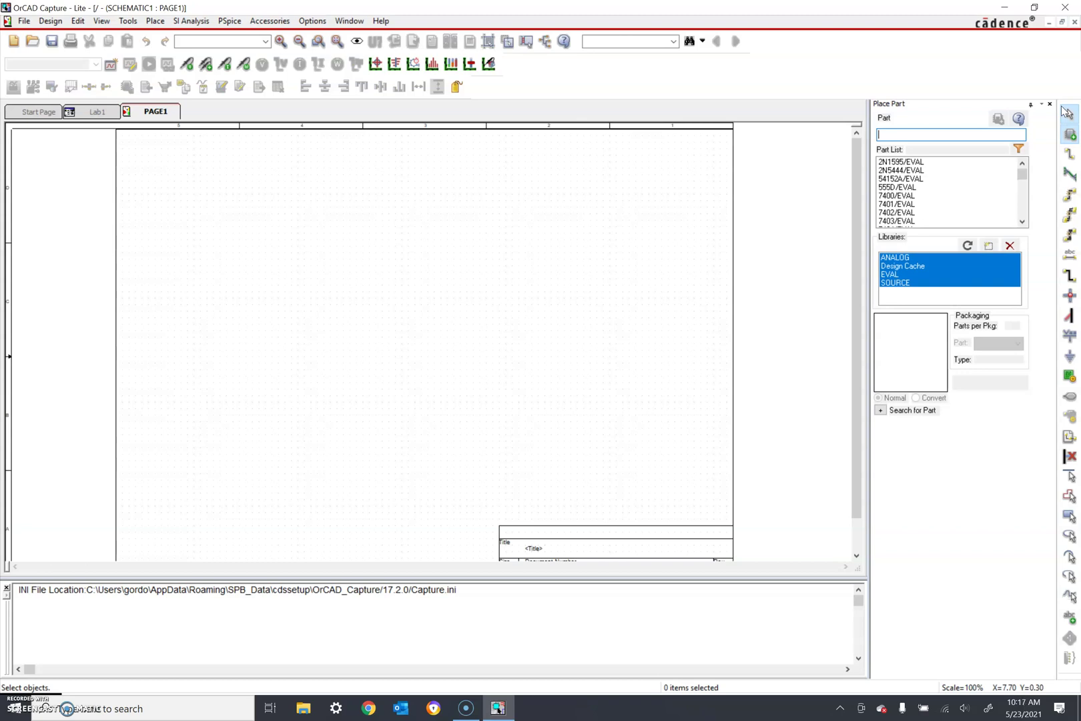
pyautogui.write('r')
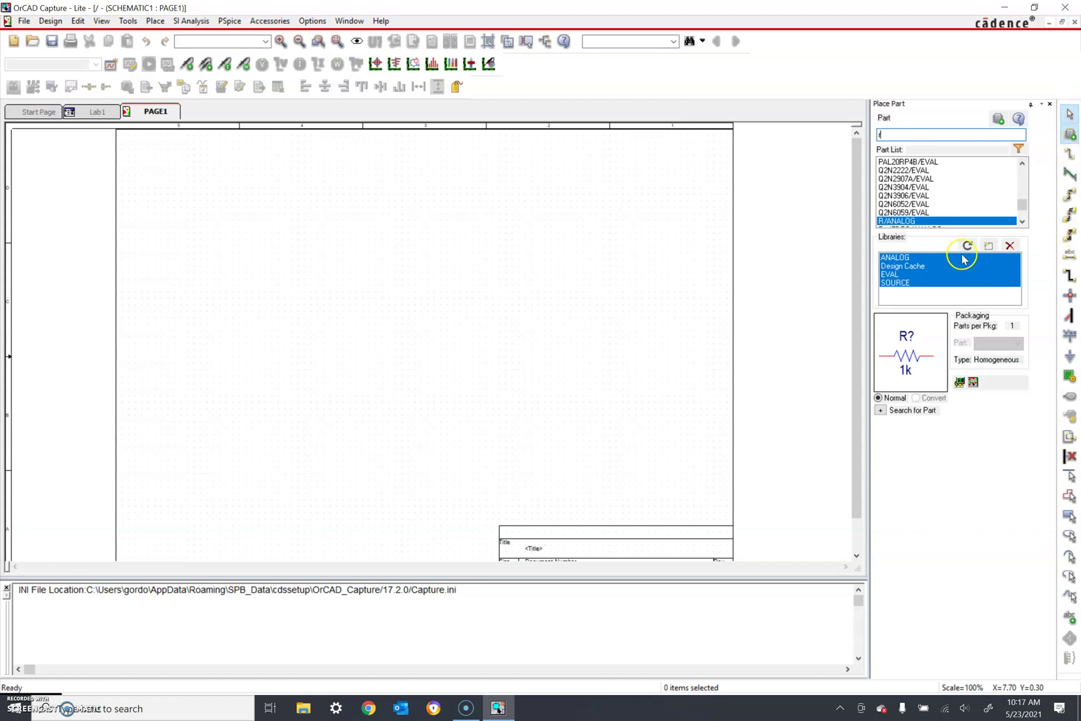
pyautogui.doubleClick(891, 220)
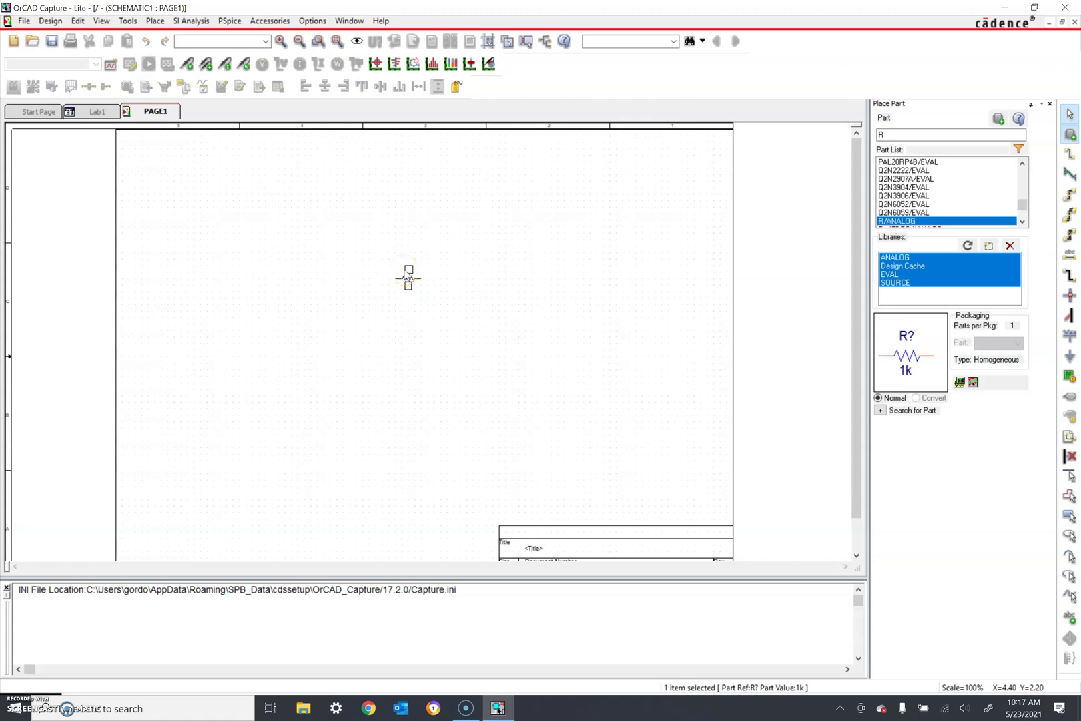
pyautogui.click(409, 276)
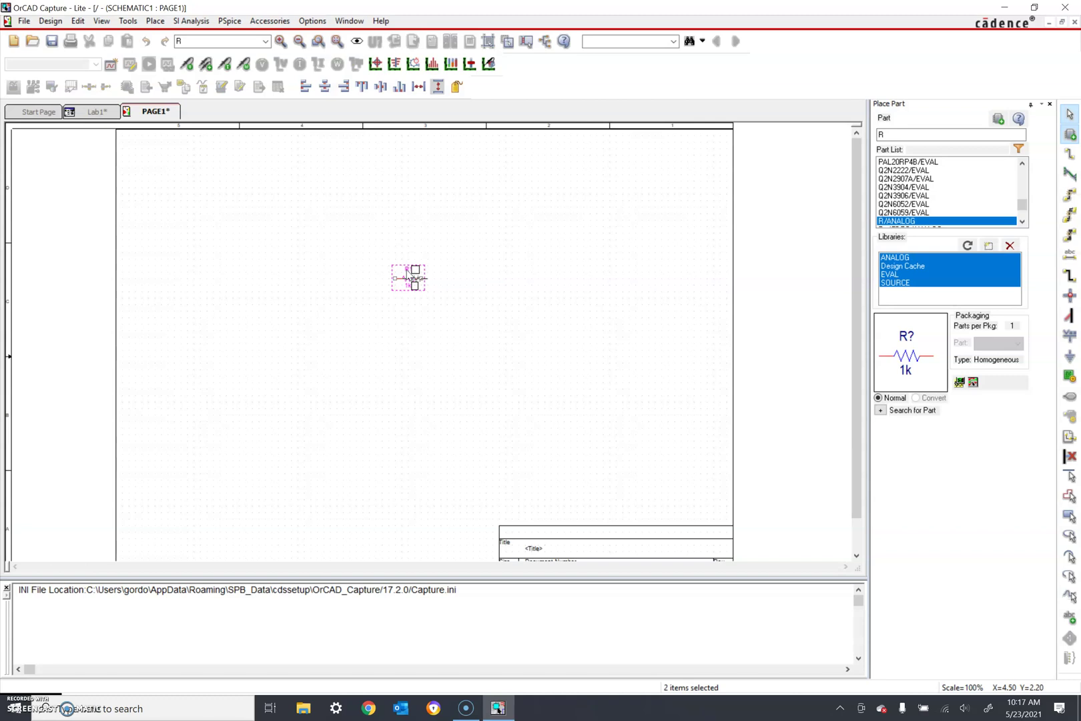
pyautogui.moveTo(409, 274); pyautogui.dragTo(408, 264)
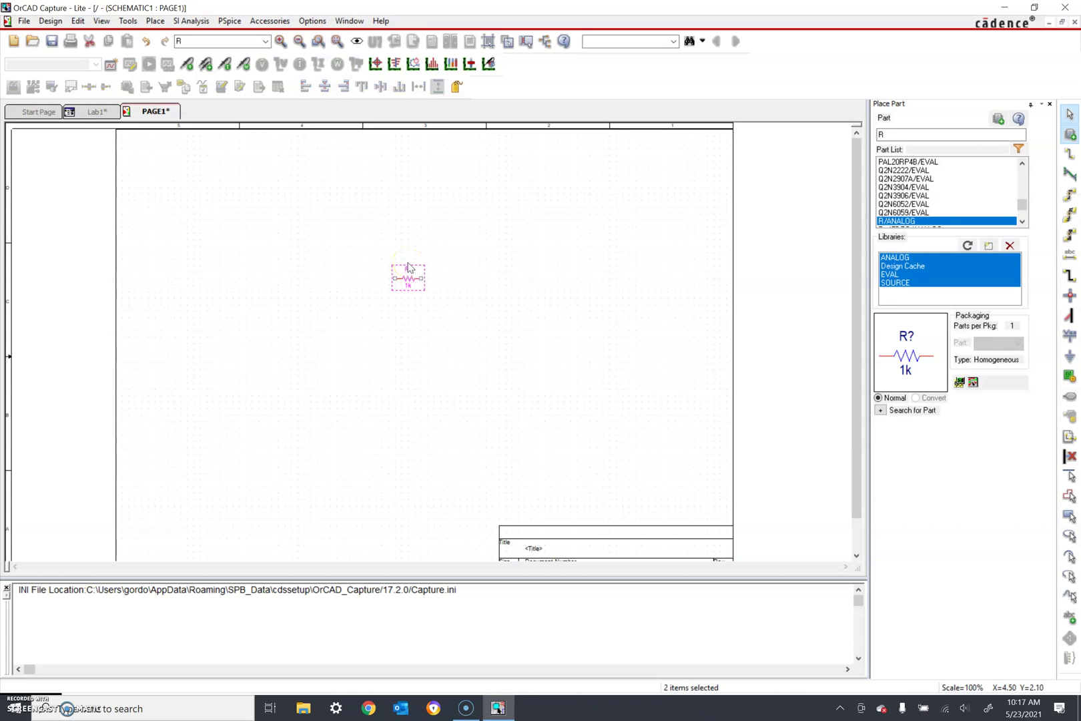
# Step: Rotate the placed resistor to a vertical orientation
pyautogui.click(413, 270)
pyautogui.press('r')
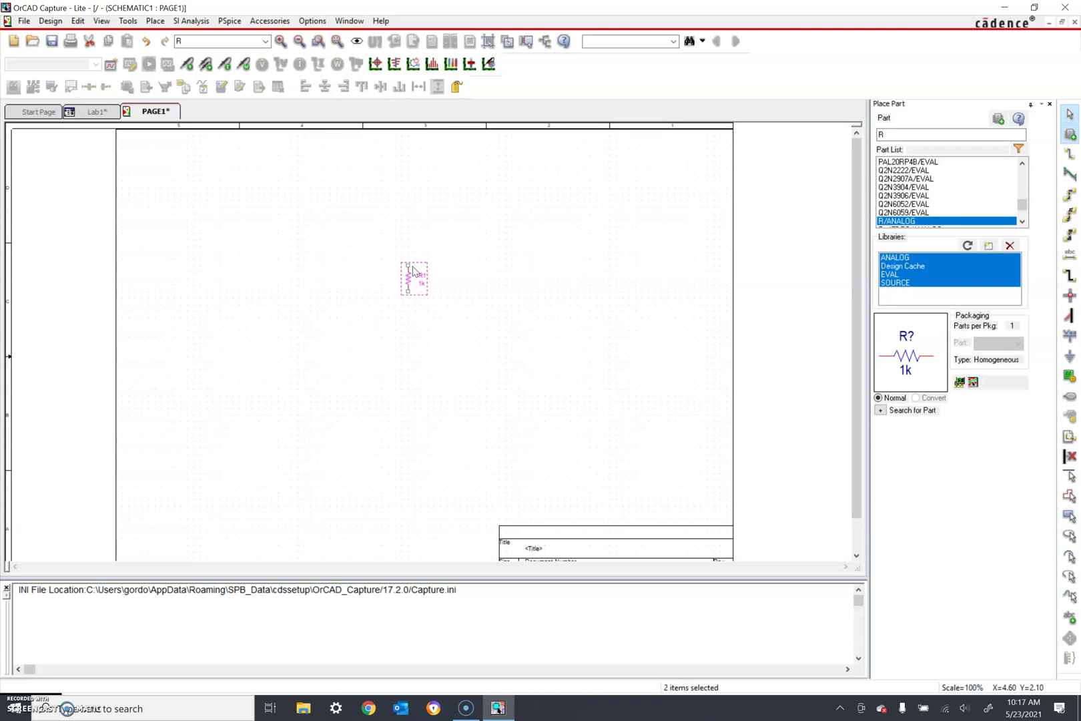
pyautogui.press('r')
pyautogui.press('r')
pyautogui.press('r')
pyautogui.press('r')
# Step: Set the value of the vertical resistor to 10k
pyautogui.click(101, 21)
pyautogui.moveTo(140, 201)
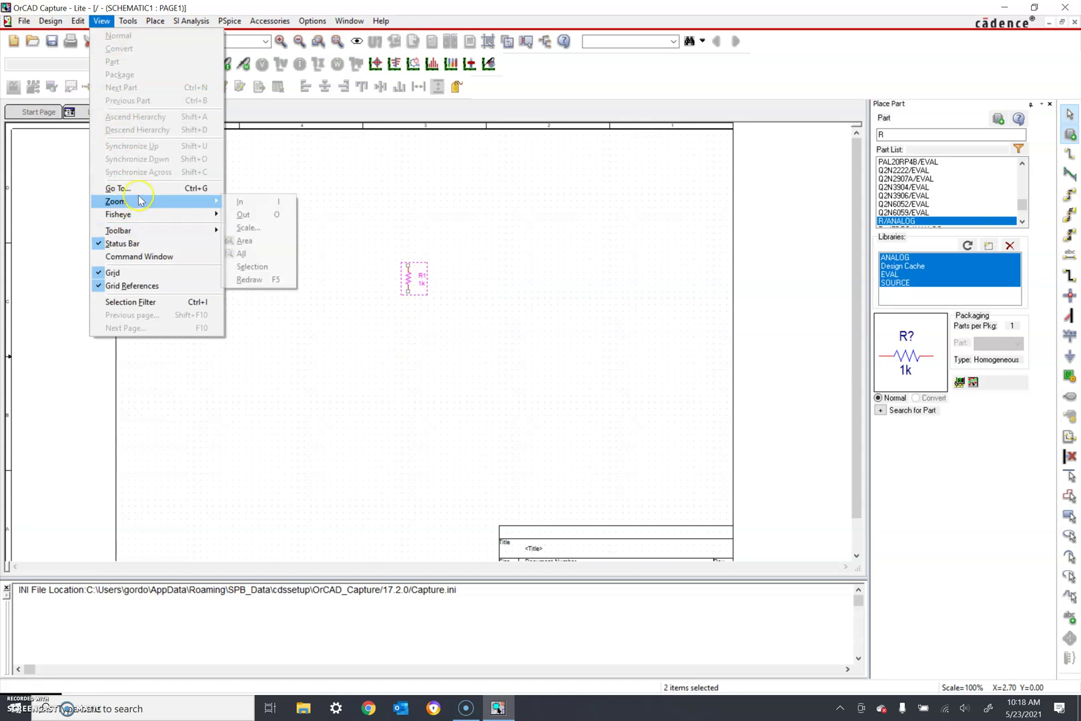
pyautogui.click(276, 202)
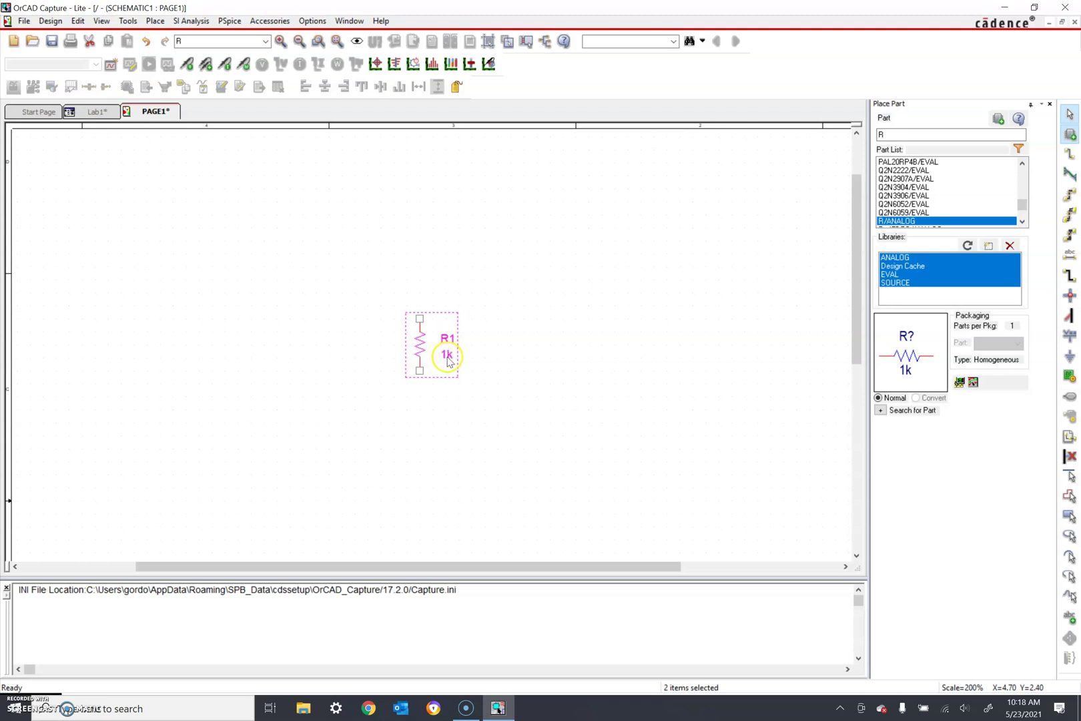
pyautogui.click(447, 358)
pyautogui.doubleClick(447, 358)
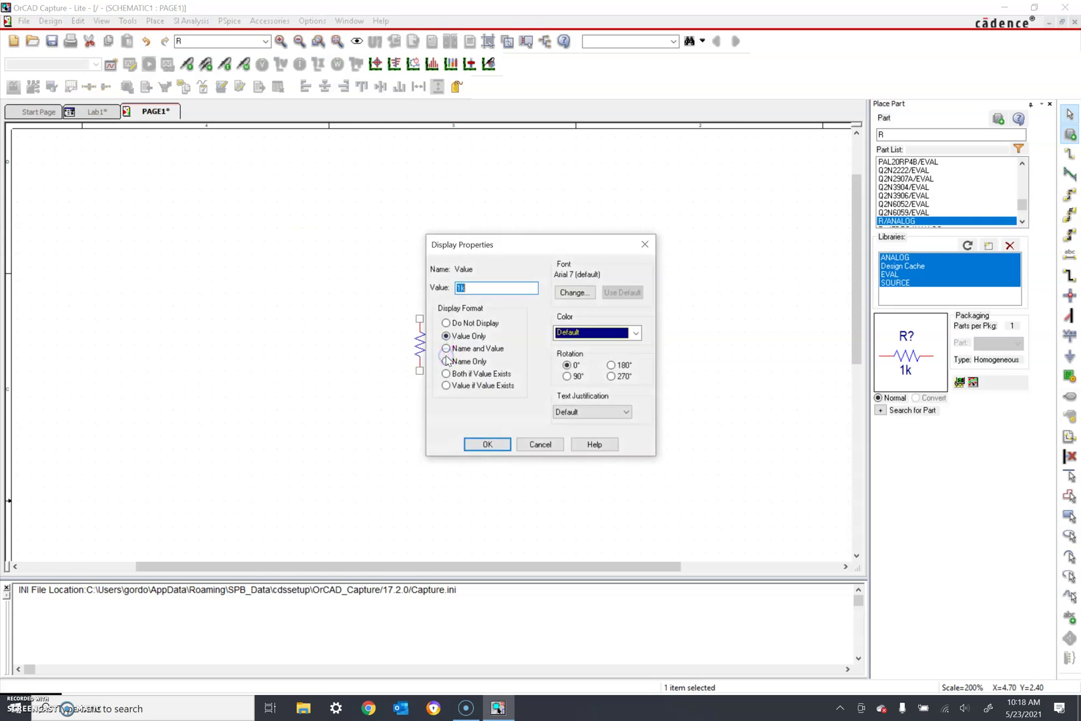
pyautogui.click(461, 288)
pyautogui.write('0')
pyautogui.press('Return')
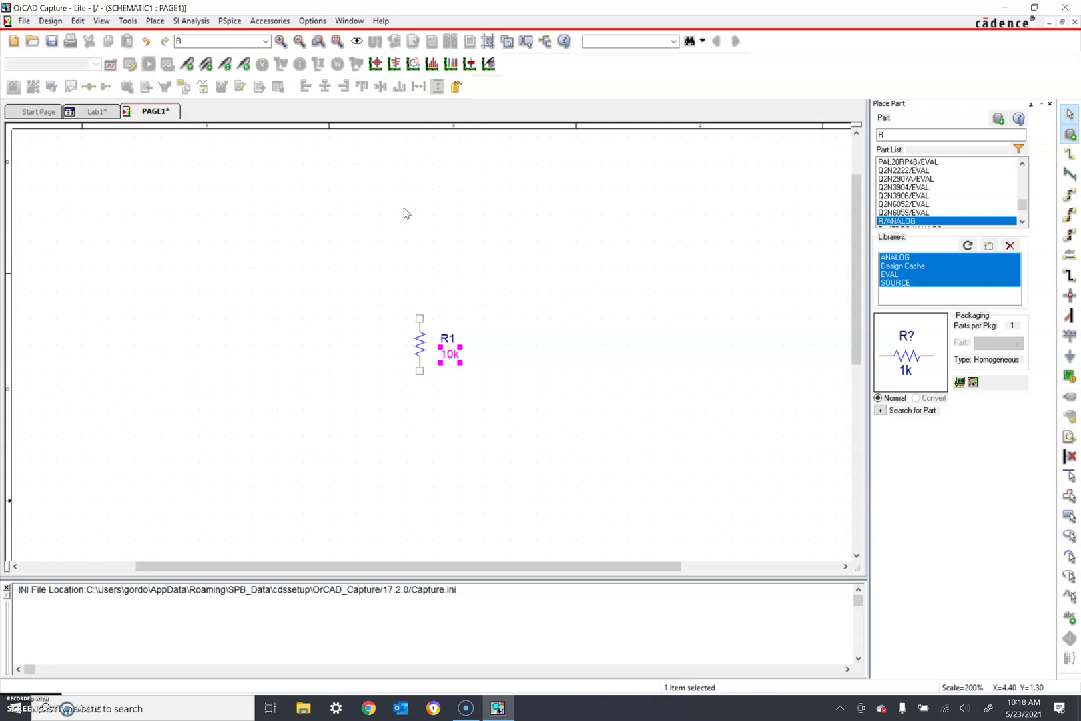
# Step: Place a VDC source from the SOURCE library on the schematic, left of resistor R1 and level with it
pyautogui.click(918, 135)
pyautogui.press('BackSpace')
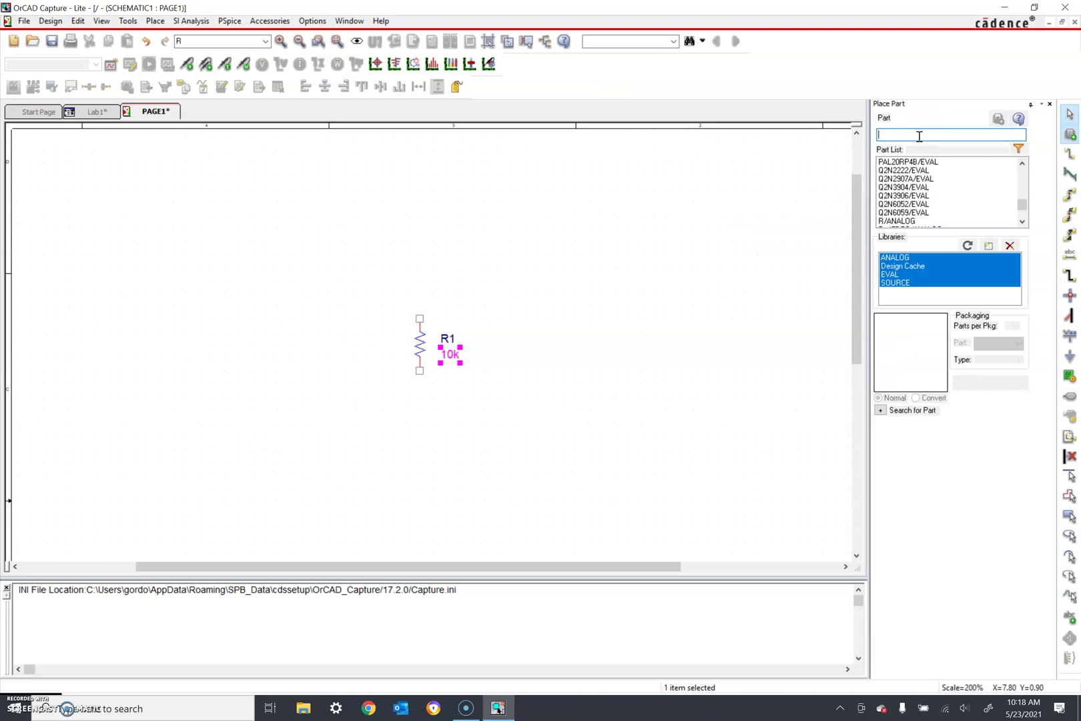
pyautogui.write('vdc')
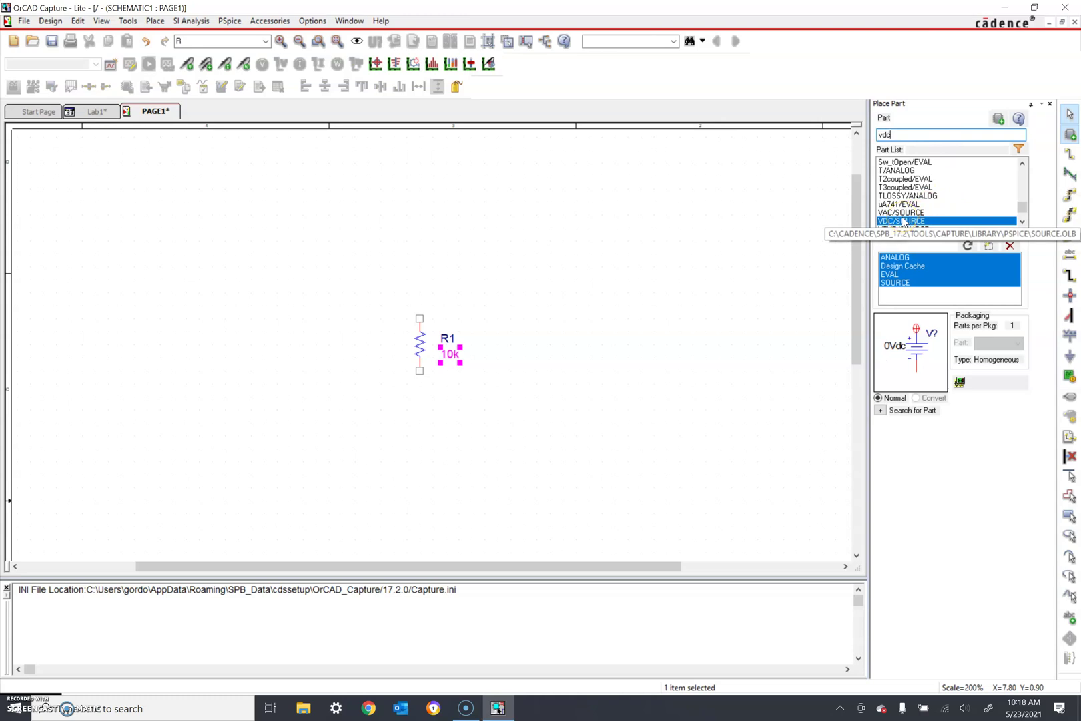
pyautogui.doubleClick(901, 220)
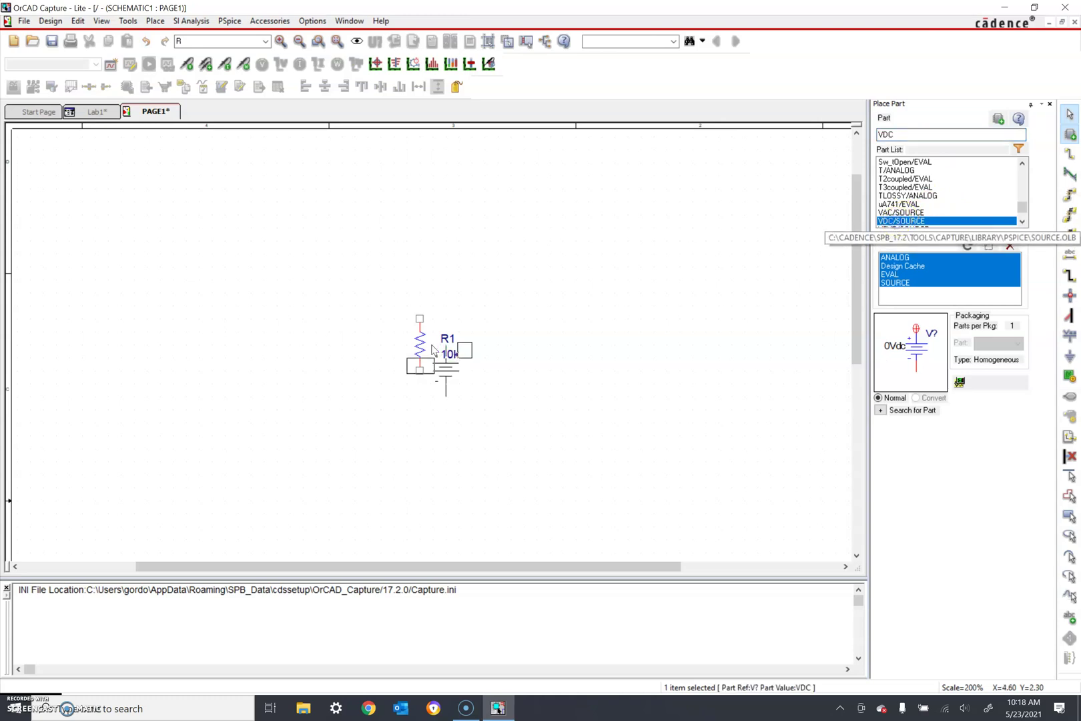
pyautogui.click(238, 323)
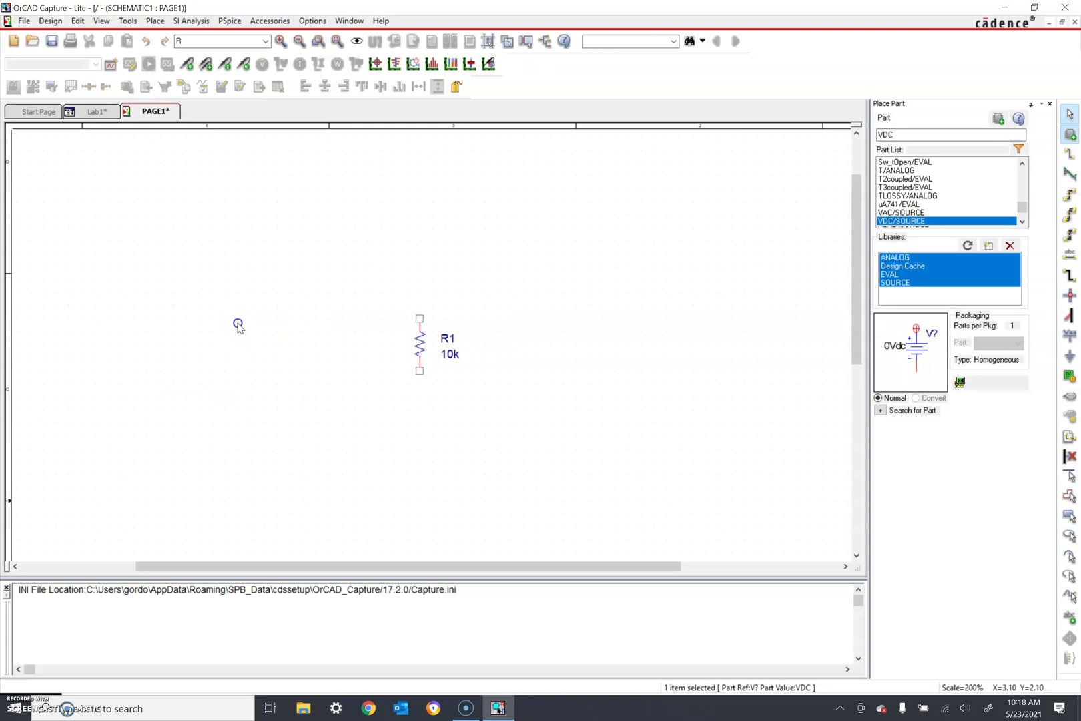
pyautogui.press('Escape')
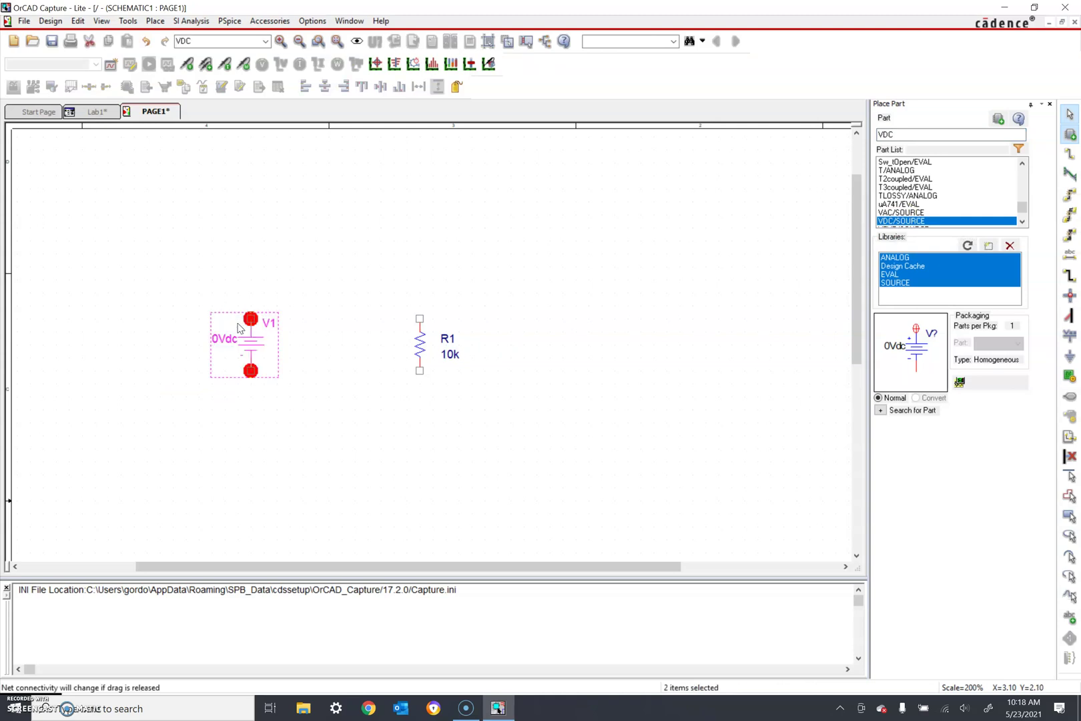
pyautogui.click(246, 327)
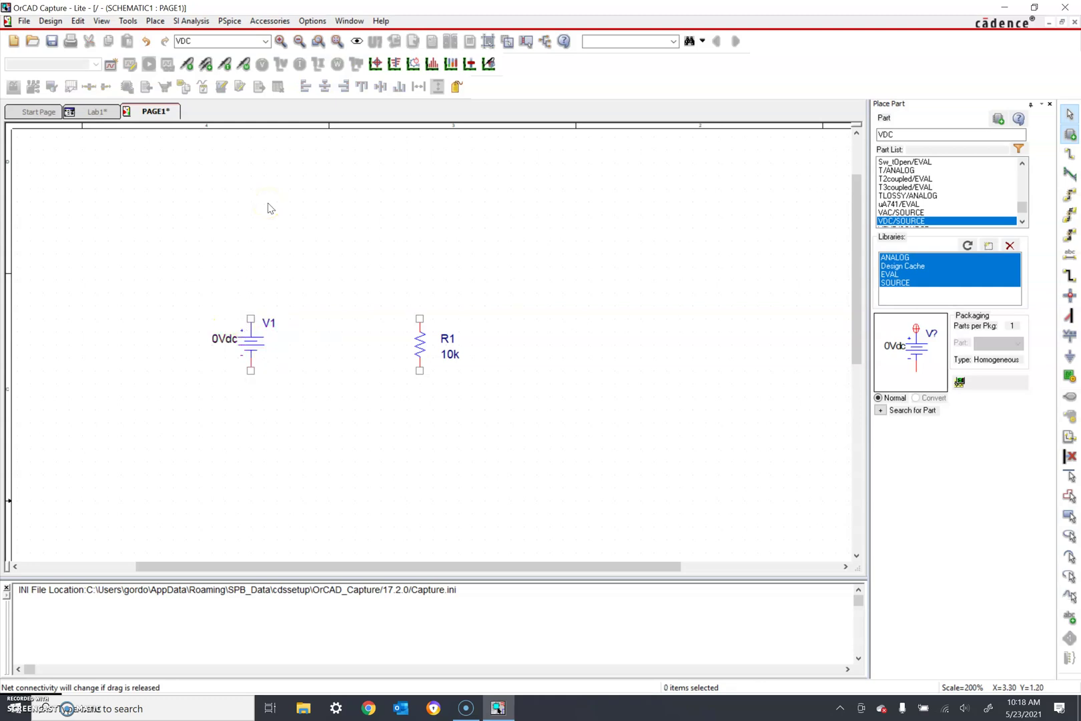
# Step: Set the DC value of voltage source V1 to 10Vdc
pyautogui.click(215, 342)
pyautogui.doubleClick(215, 341)
pyautogui.click(460, 287)
pyautogui.write('10Vdc')
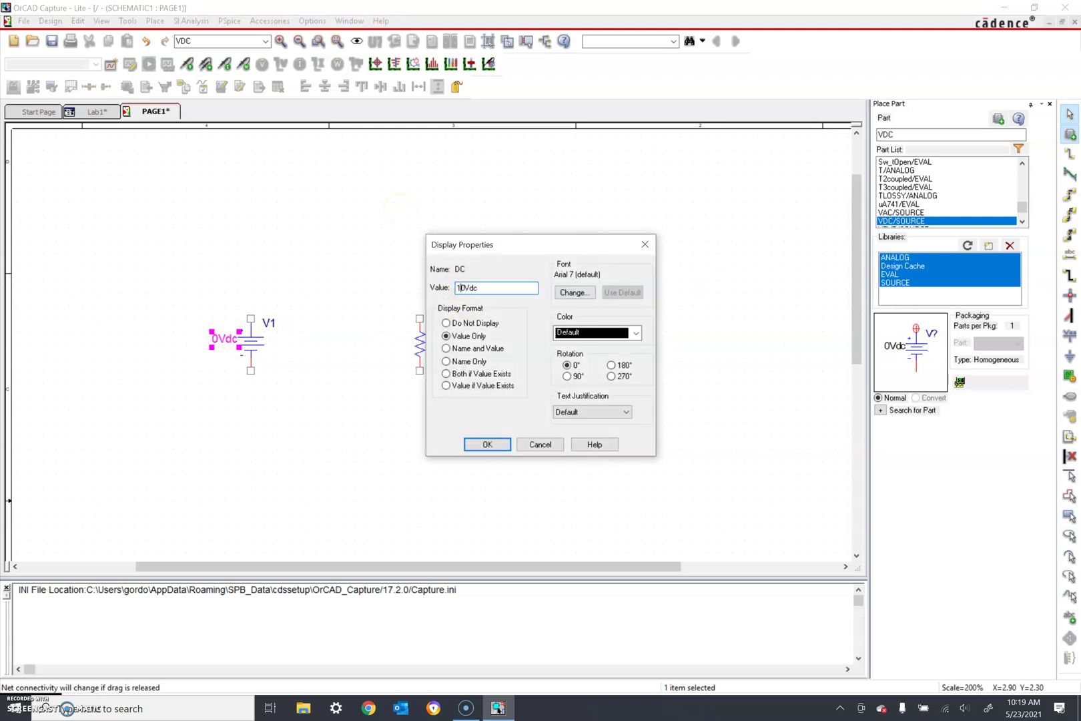
pyautogui.click(488, 444)
pyautogui.click(346, 283)
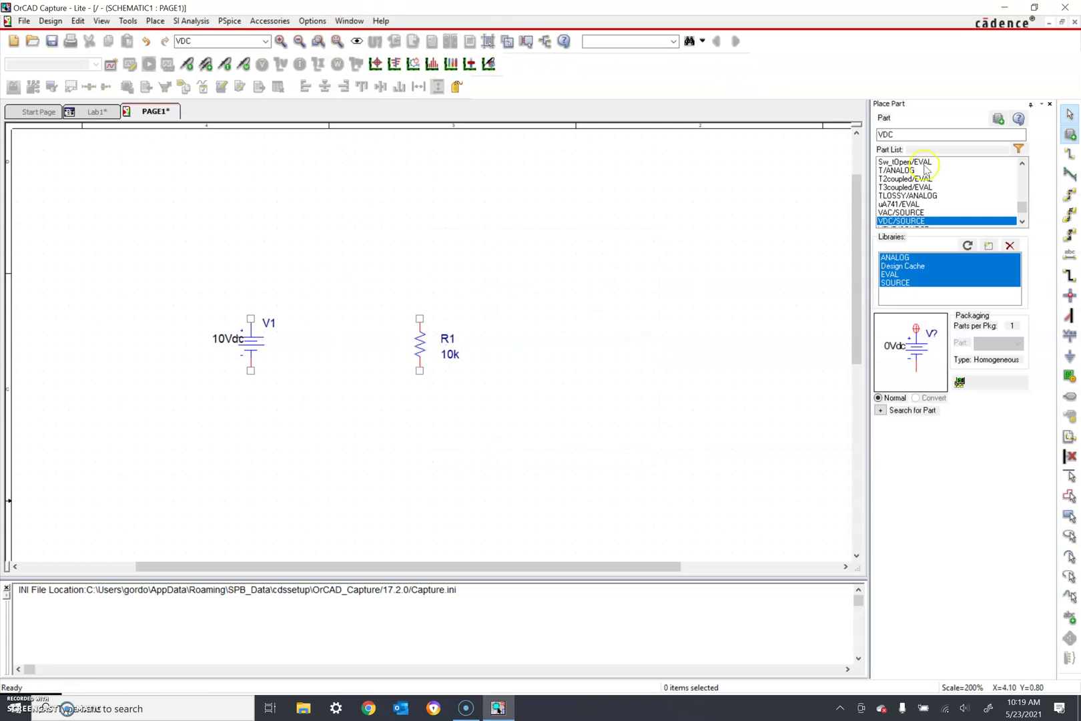
# Step: Wire the positive terminal of V1 up and across to the upper pin of R1, with square corners
pyautogui.click(1069, 155)
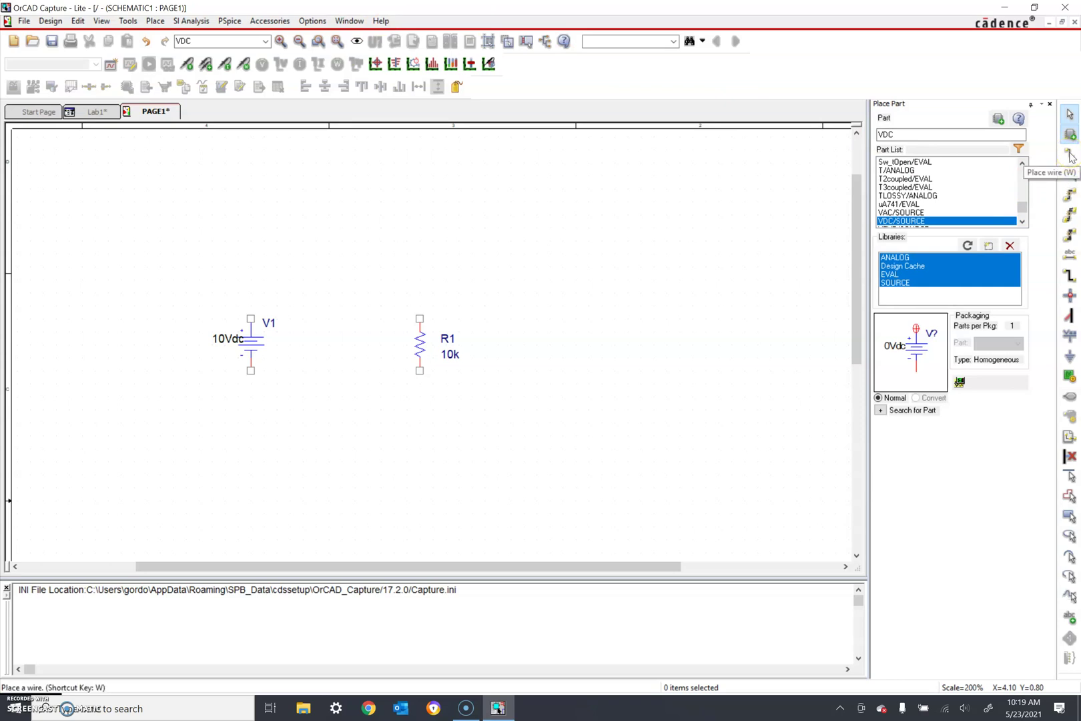
pyautogui.click(1070, 155)
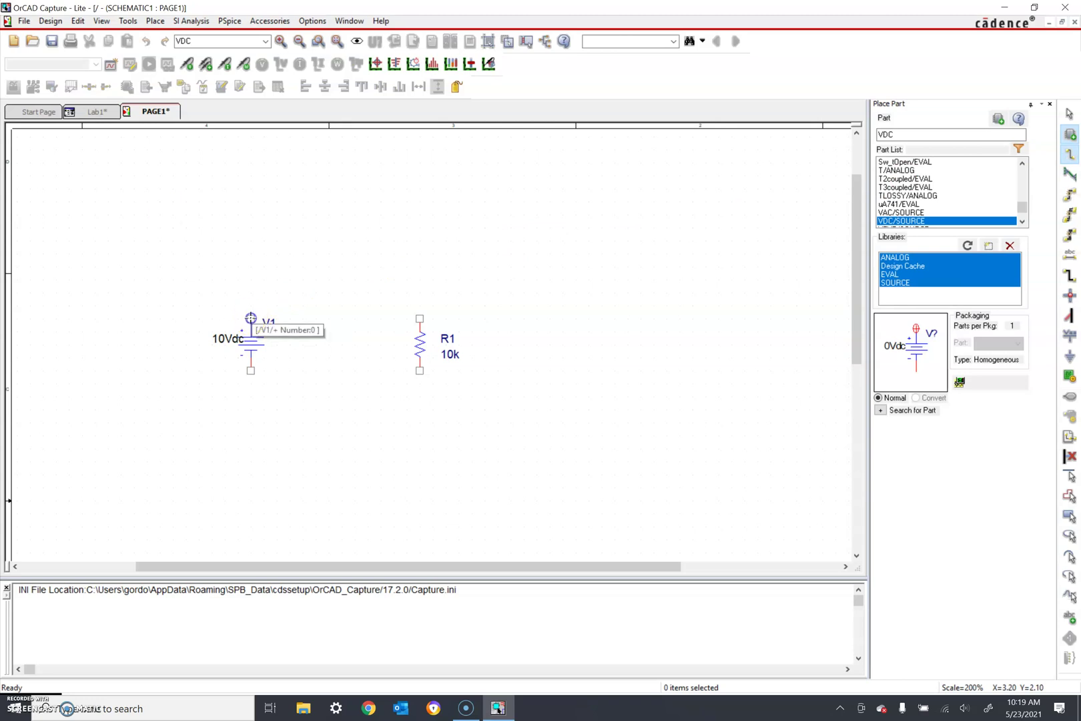
pyautogui.click(250, 318)
pyautogui.click(250, 281)
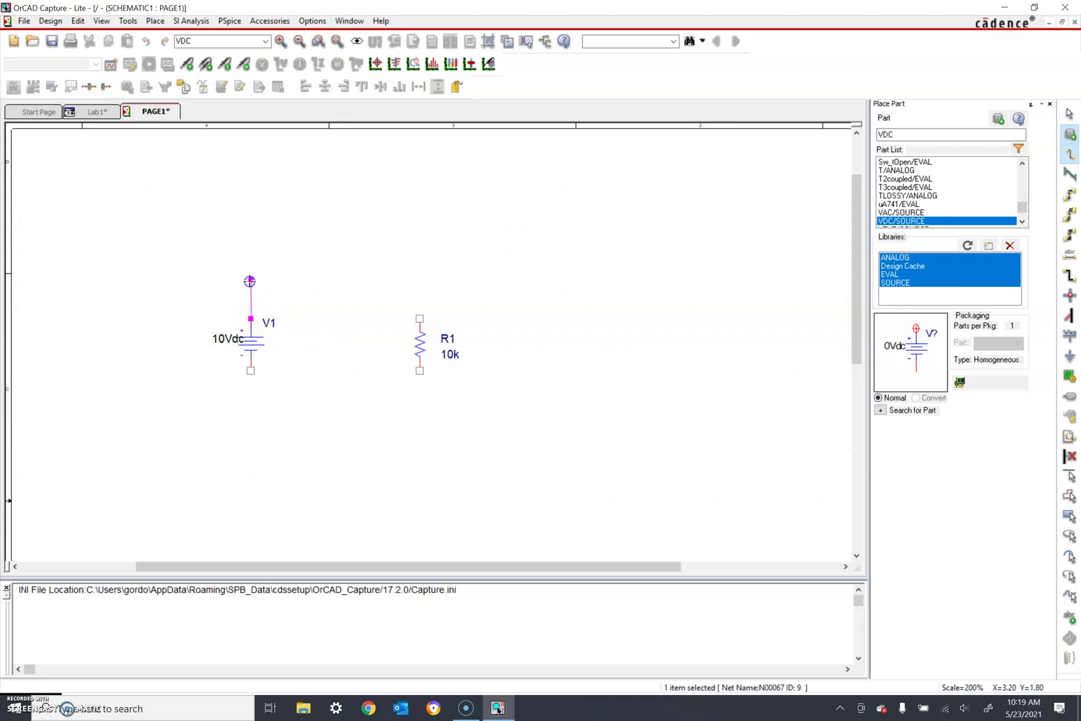
pyautogui.click(419, 278)
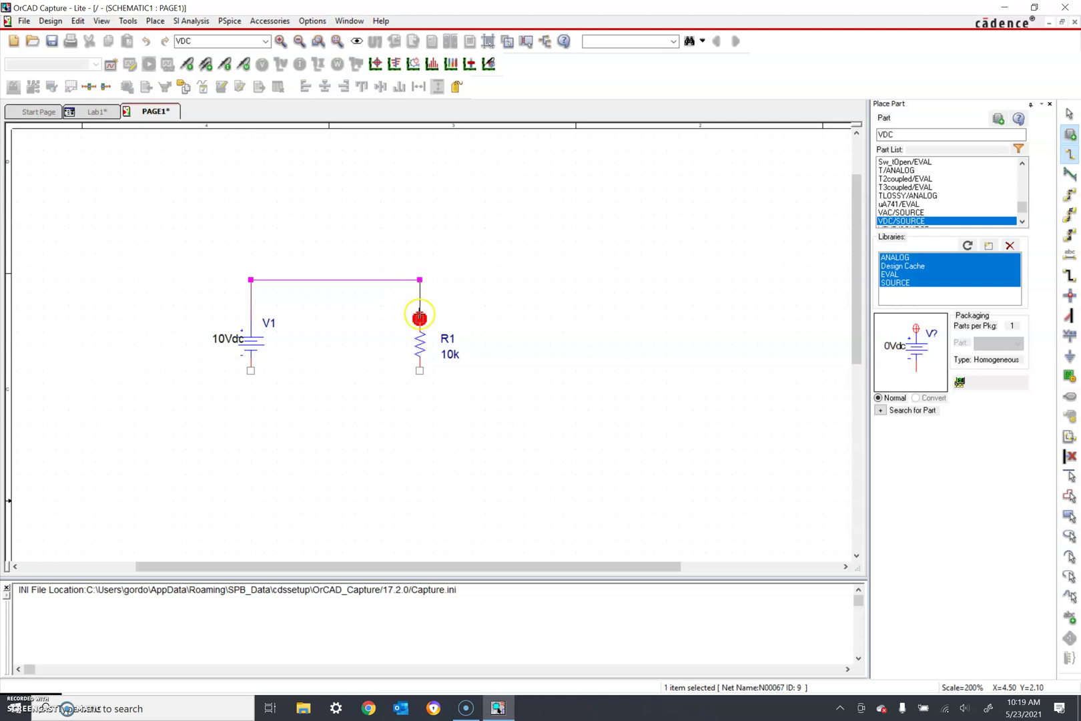
pyautogui.click(419, 315)
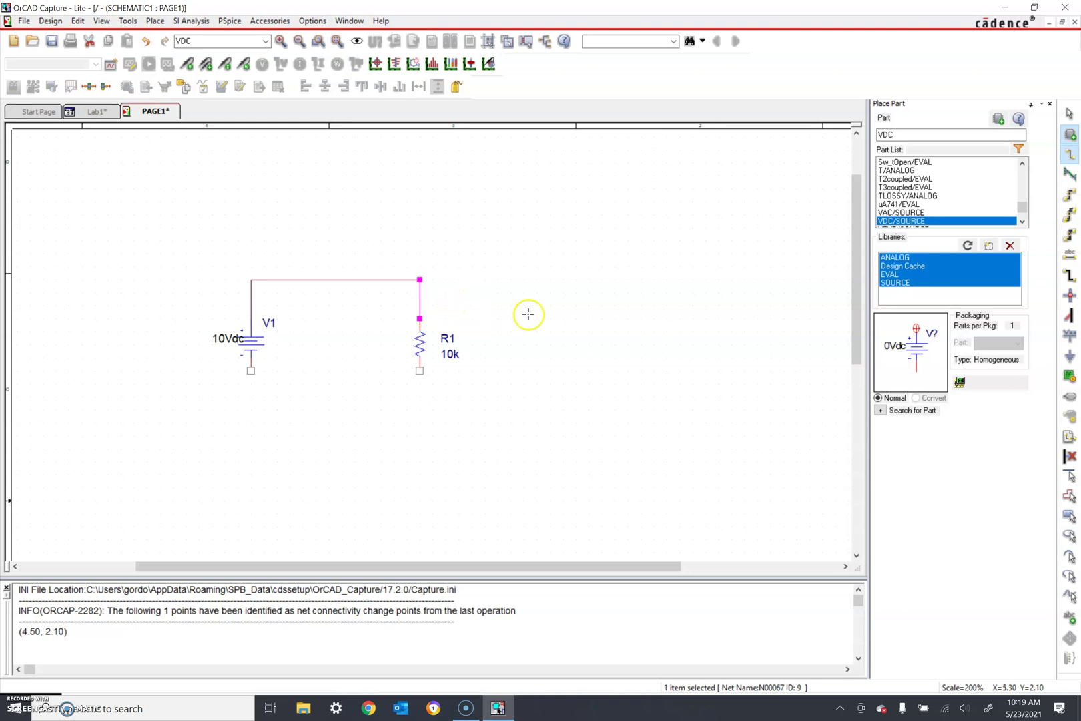
# Step: Wire the lower pin of R1 down and across to the negative terminal of V1, closing the loop
pyautogui.click(421, 370)
pyautogui.click(419, 409)
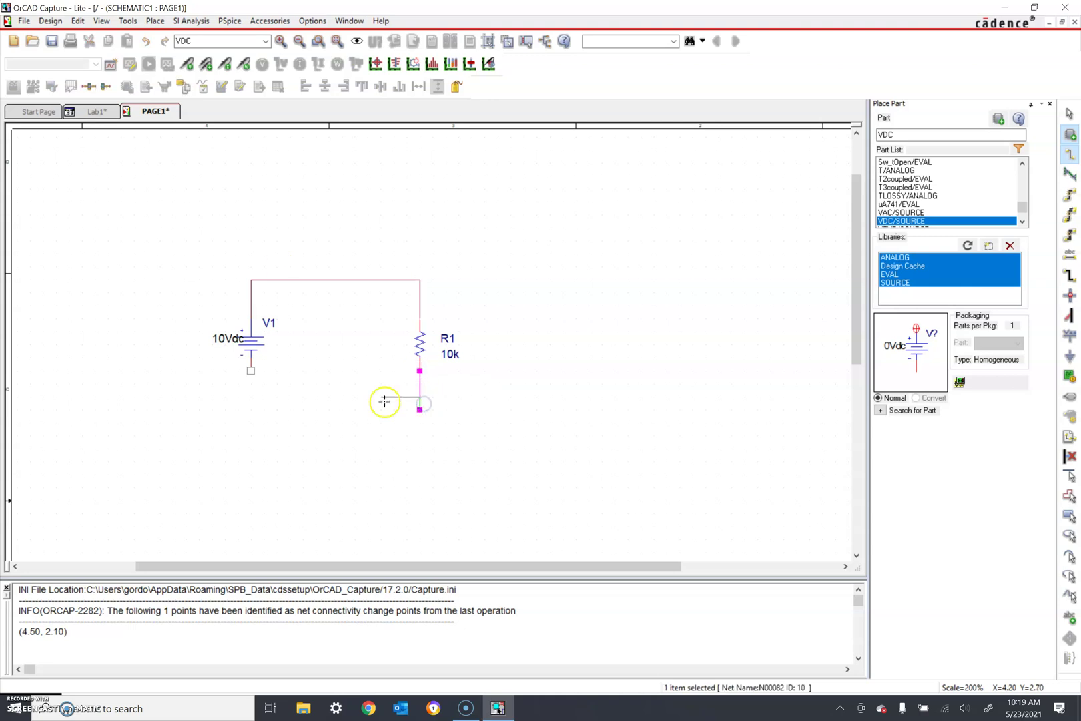
pyautogui.click(249, 412)
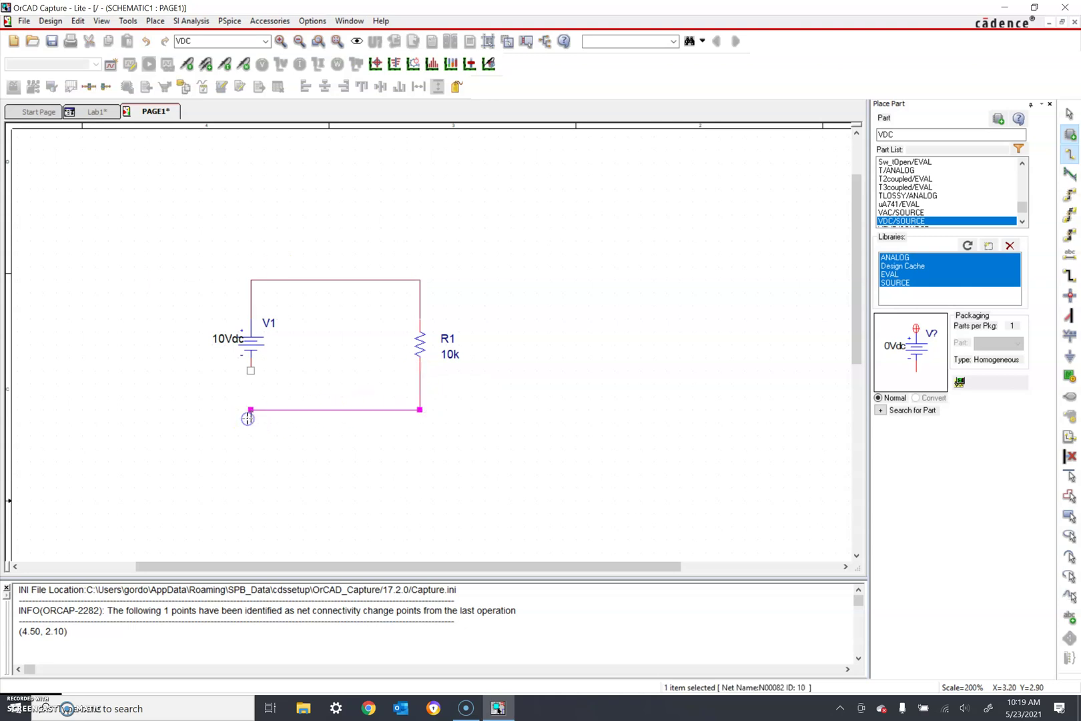
pyautogui.click(250, 370)
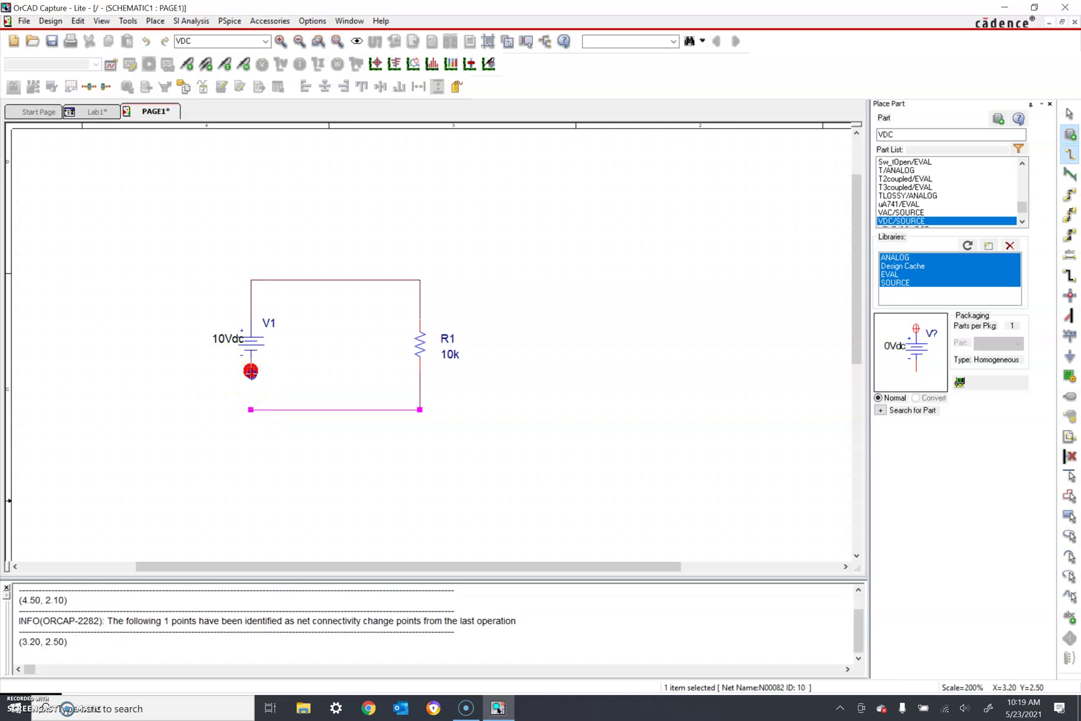
pyautogui.press('Escape')
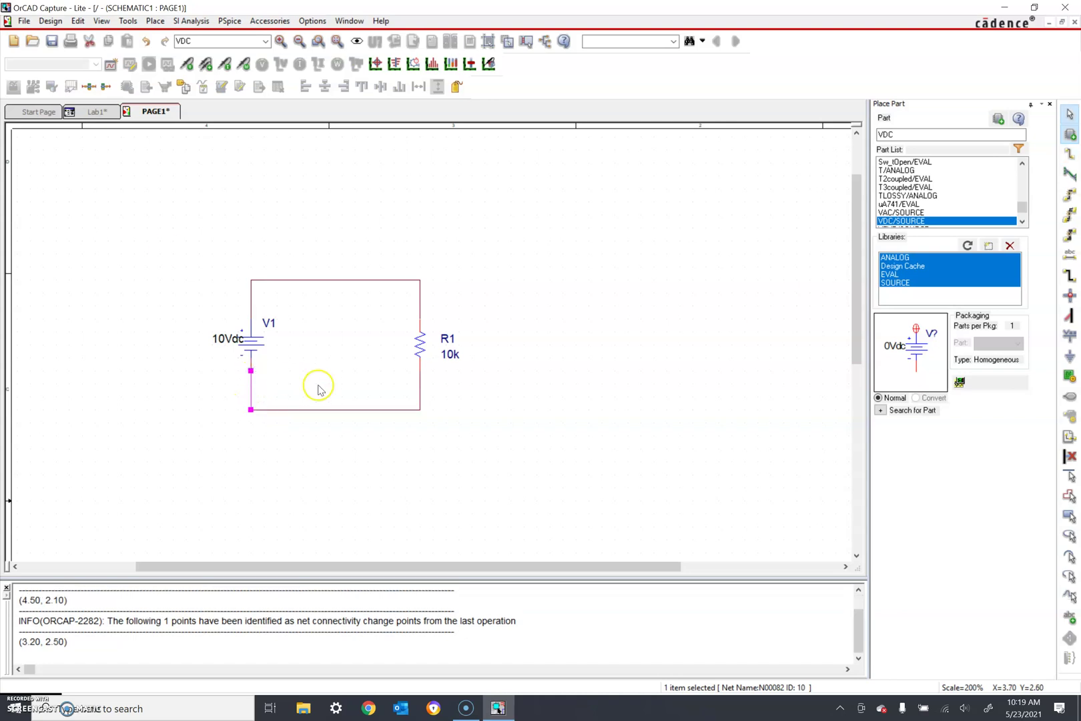
pyautogui.click(357, 394)
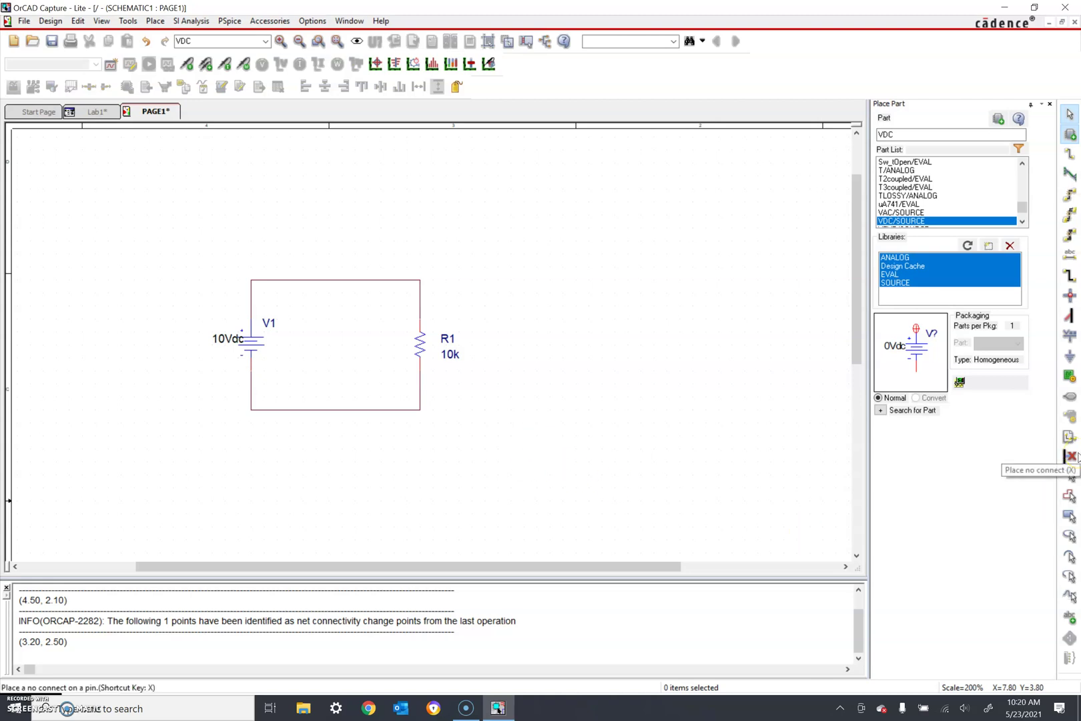
# Step: Place a 0/CAPSYM ground symbol on the lower wire between V1 and R1
pyautogui.click(1069, 362)
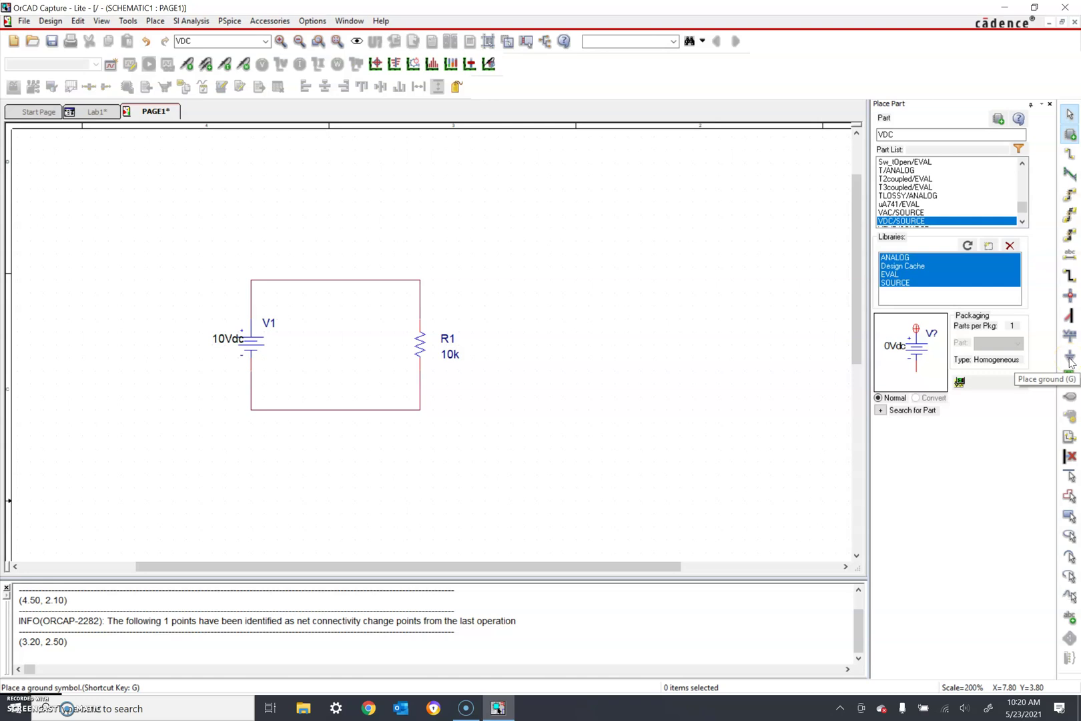
pyautogui.click(1070, 361)
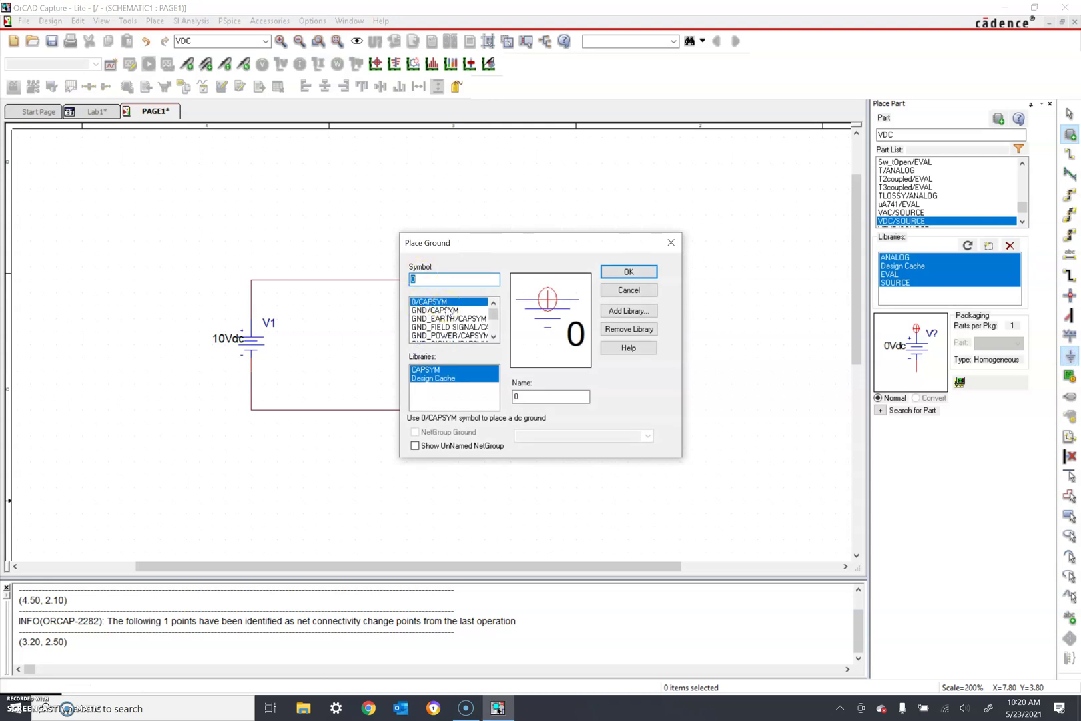
pyautogui.click(639, 272)
pyautogui.click(639, 271)
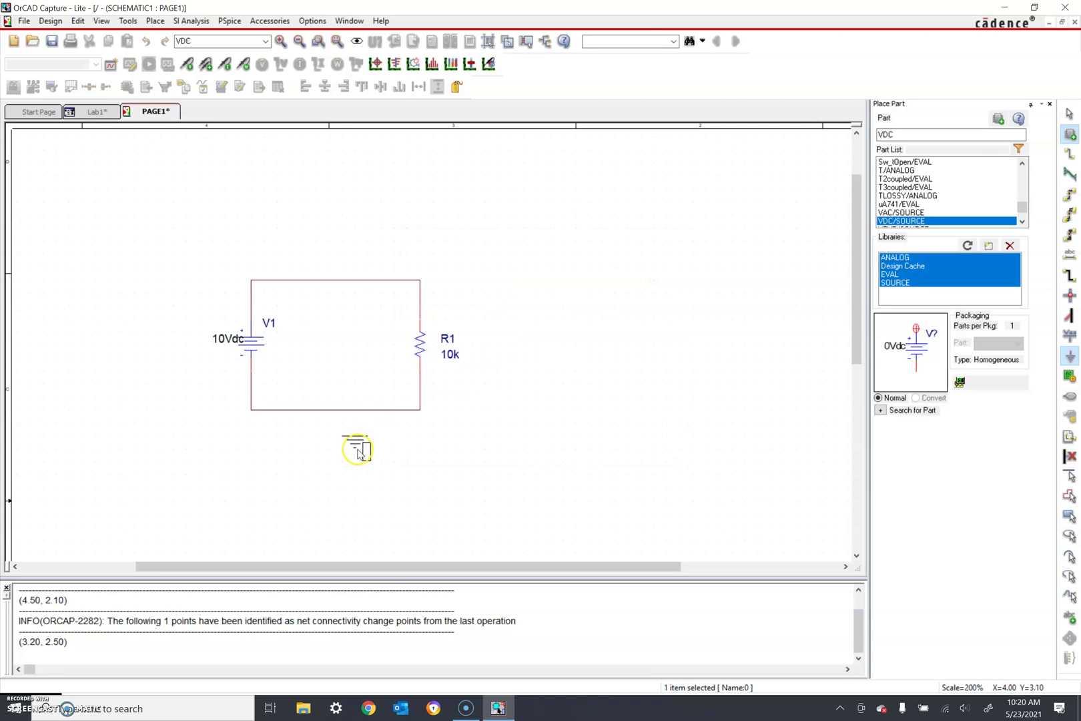
pyautogui.click(341, 428)
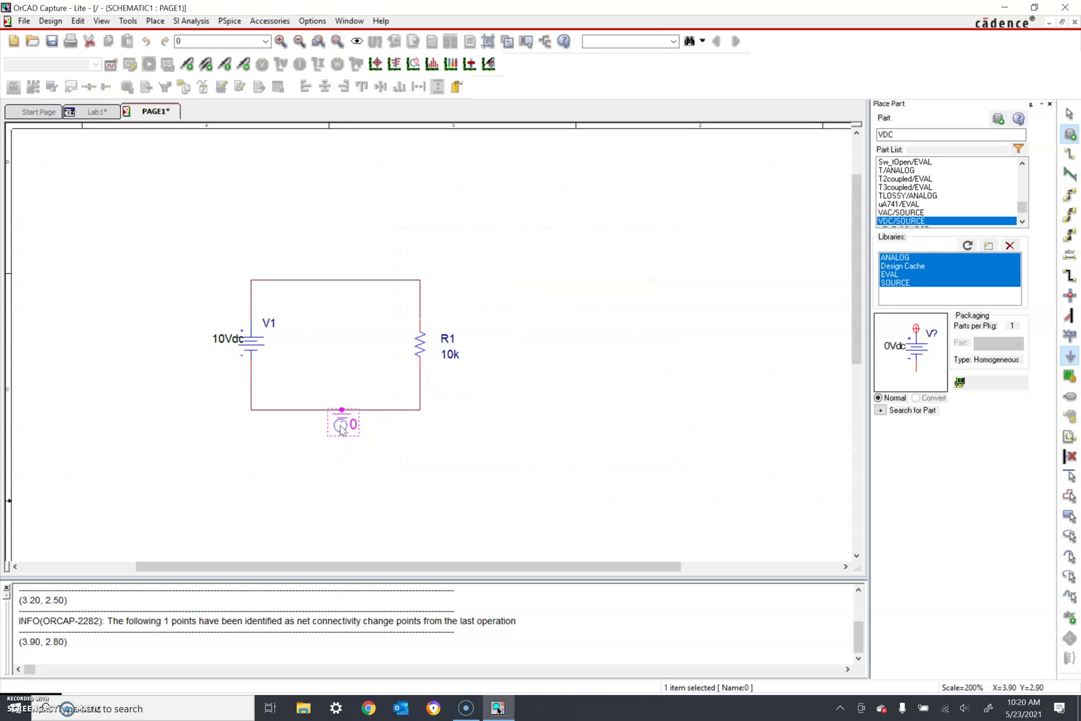
pyautogui.press('Escape')
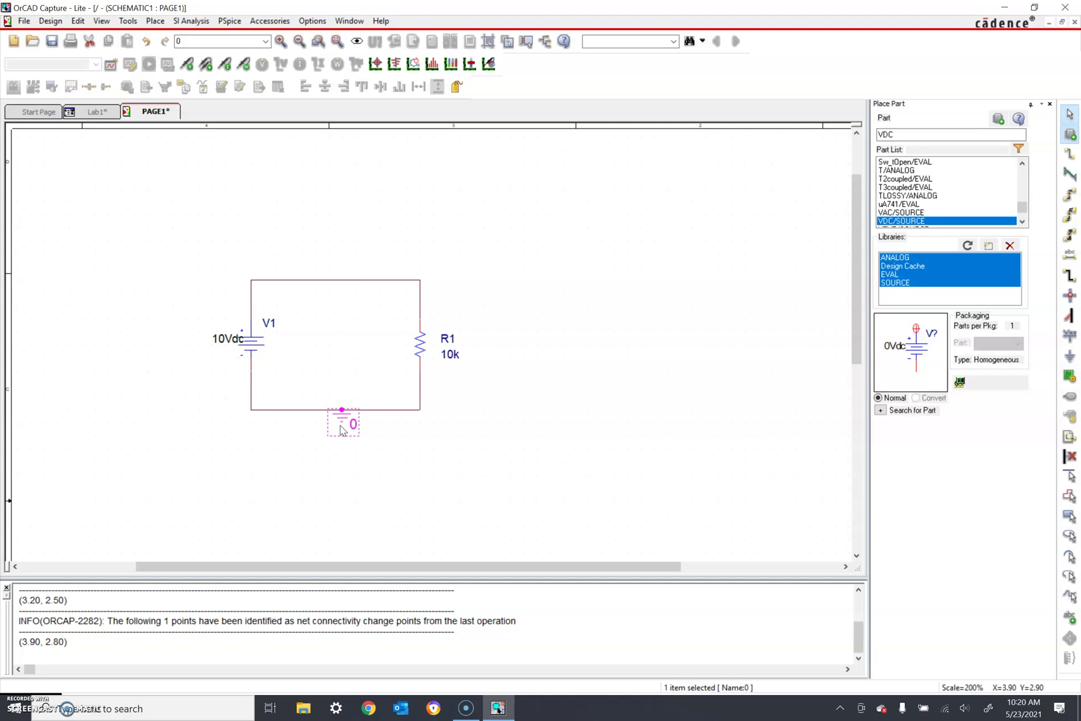
pyautogui.press('Escape')
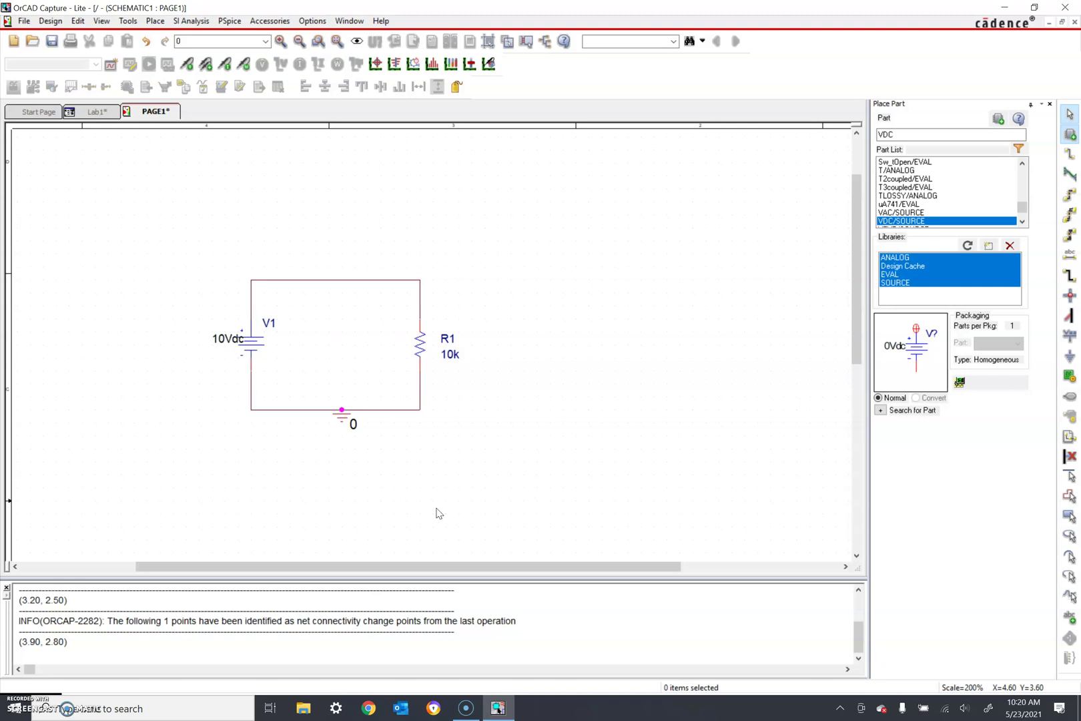
# Step: Create a new simulation profile named LabSim1 that inherits from none
pyautogui.click(111, 65)
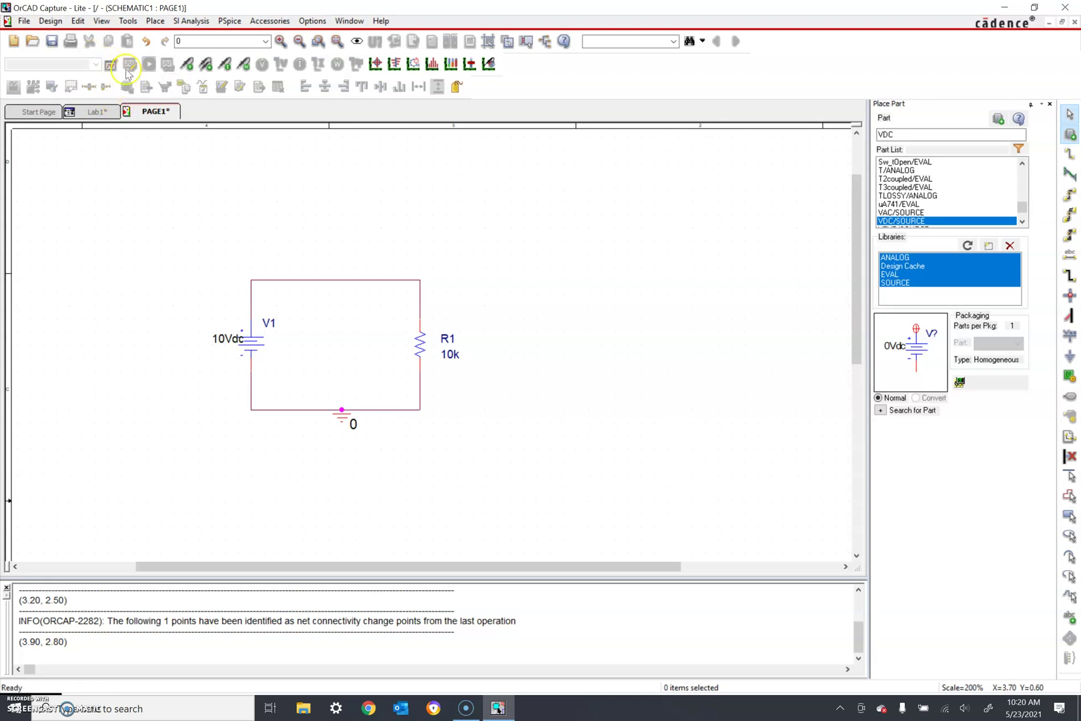
pyautogui.click(111, 65)
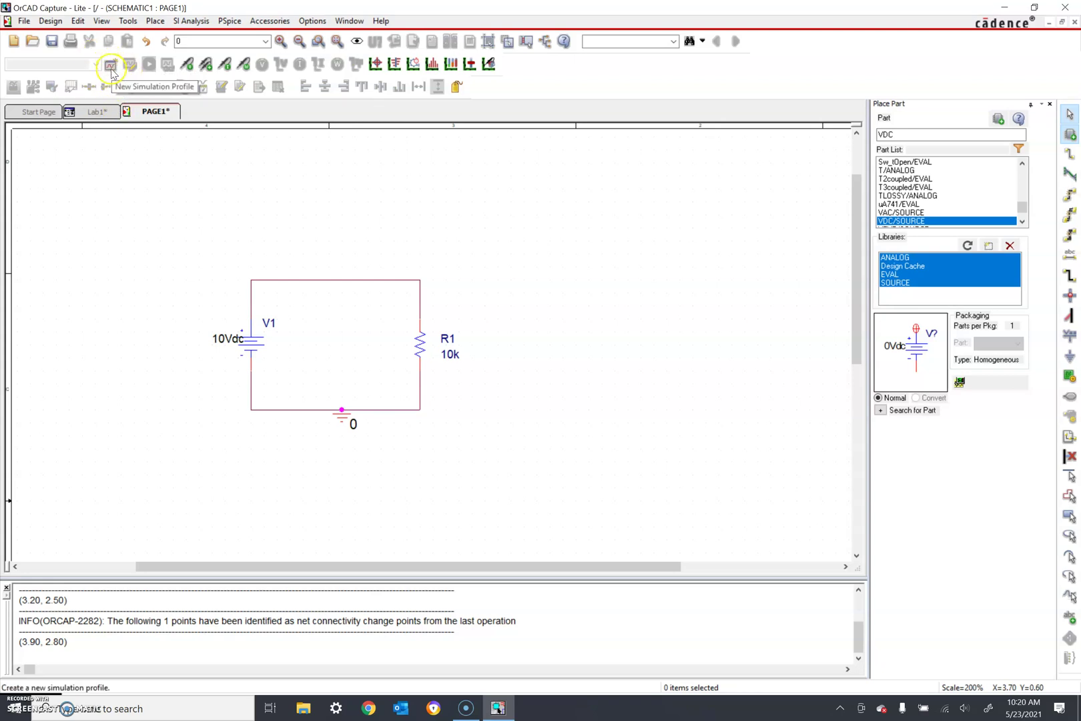
pyautogui.click(111, 66)
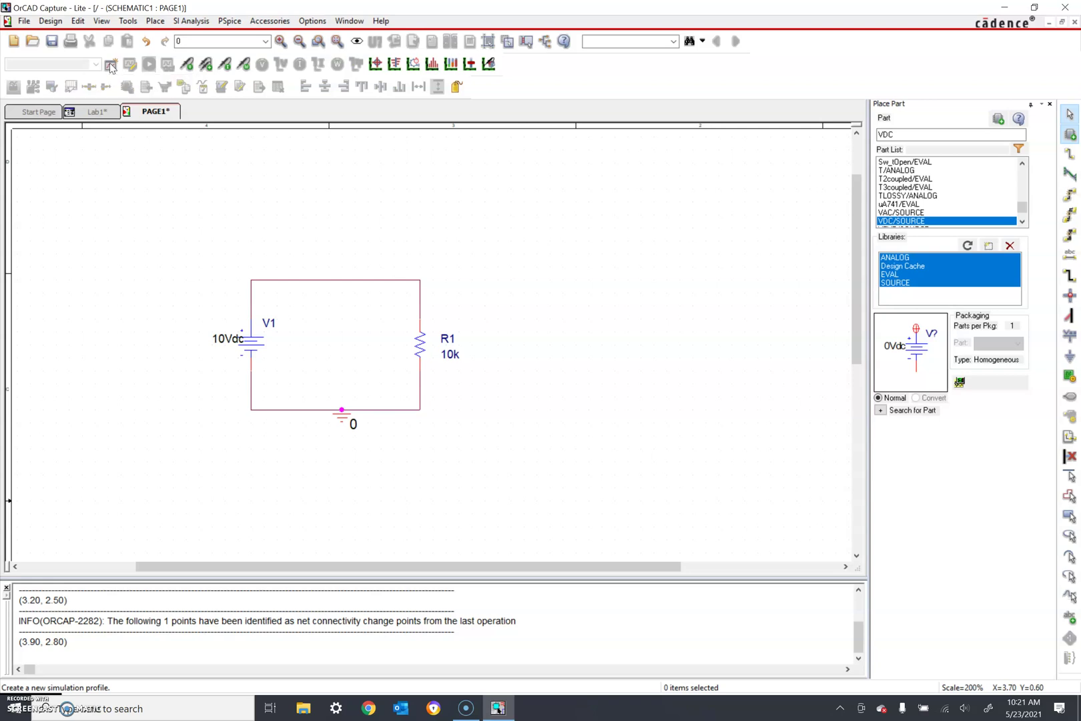
pyautogui.click(111, 66)
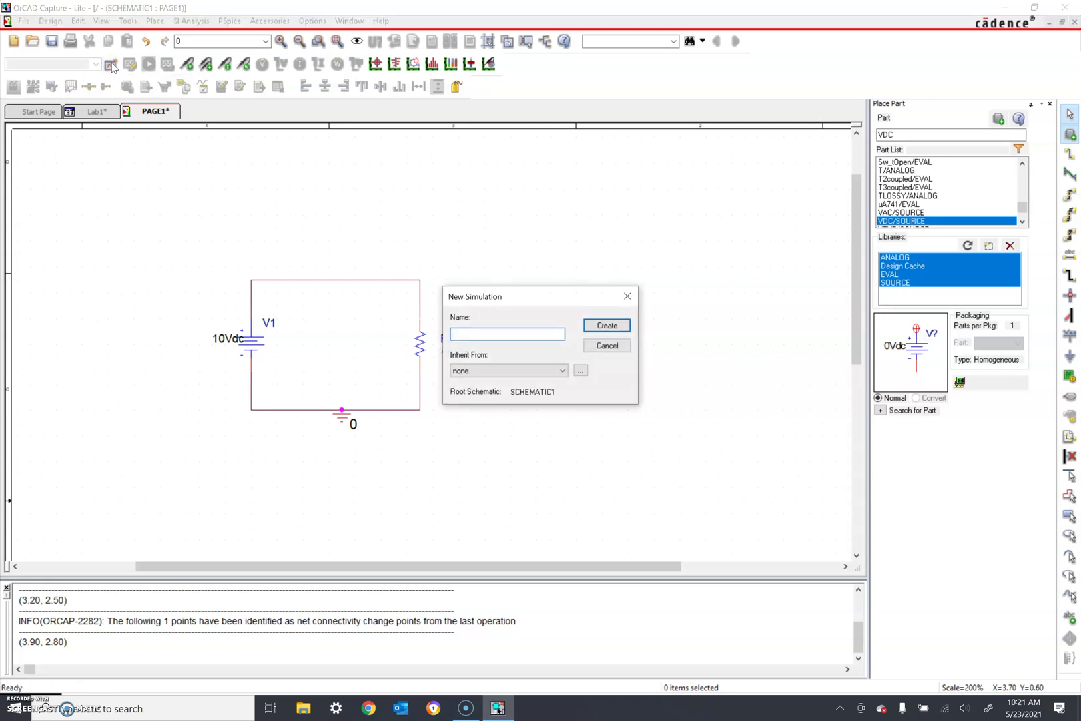
pyautogui.write('LabSim1')
pyautogui.click(606, 325)
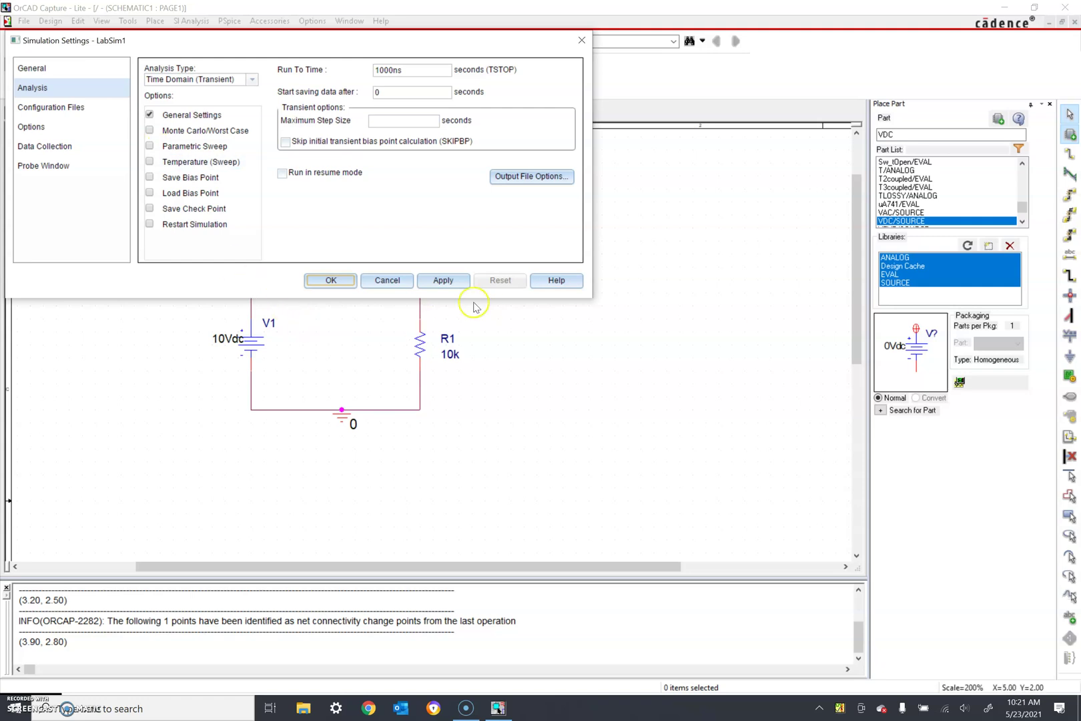
# Step: Apply the default Time Domain (Transient) analysis settings with a 1000ns run time to the LabSim1 profile
pyautogui.click(438, 281)
pyautogui.click(321, 283)
pyautogui.click(321, 282)
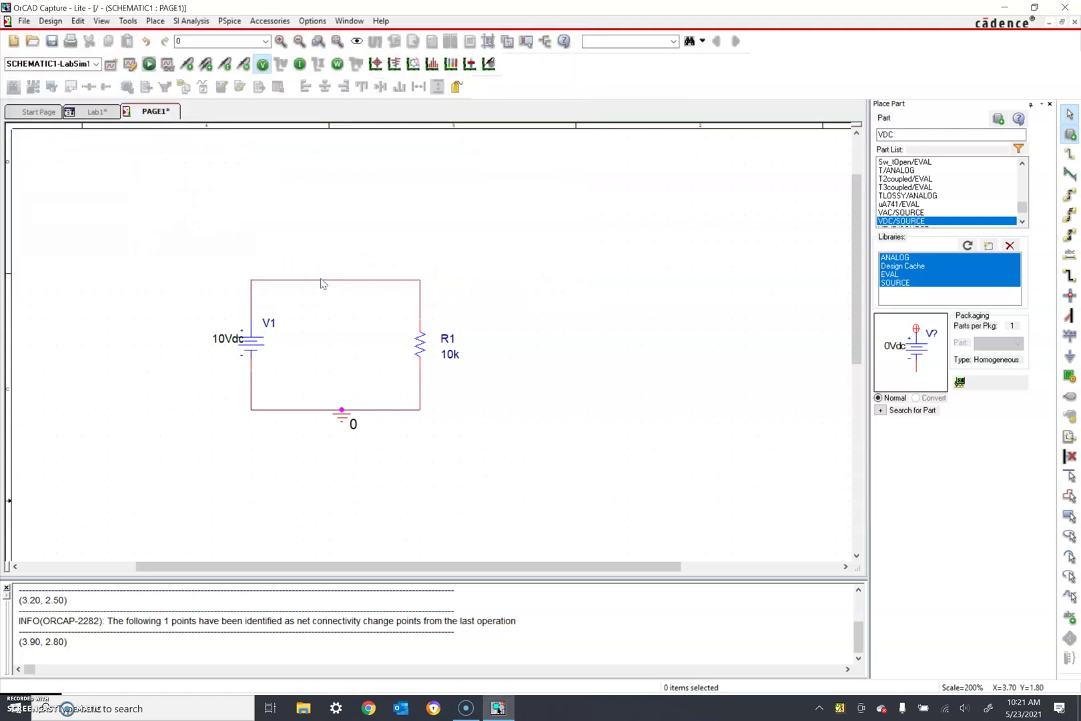
# Step: Run the LabSim1 simulation and view its plot window in PSpice A/D Lite, minimizing it to return to the schematic
pyautogui.click(148, 66)
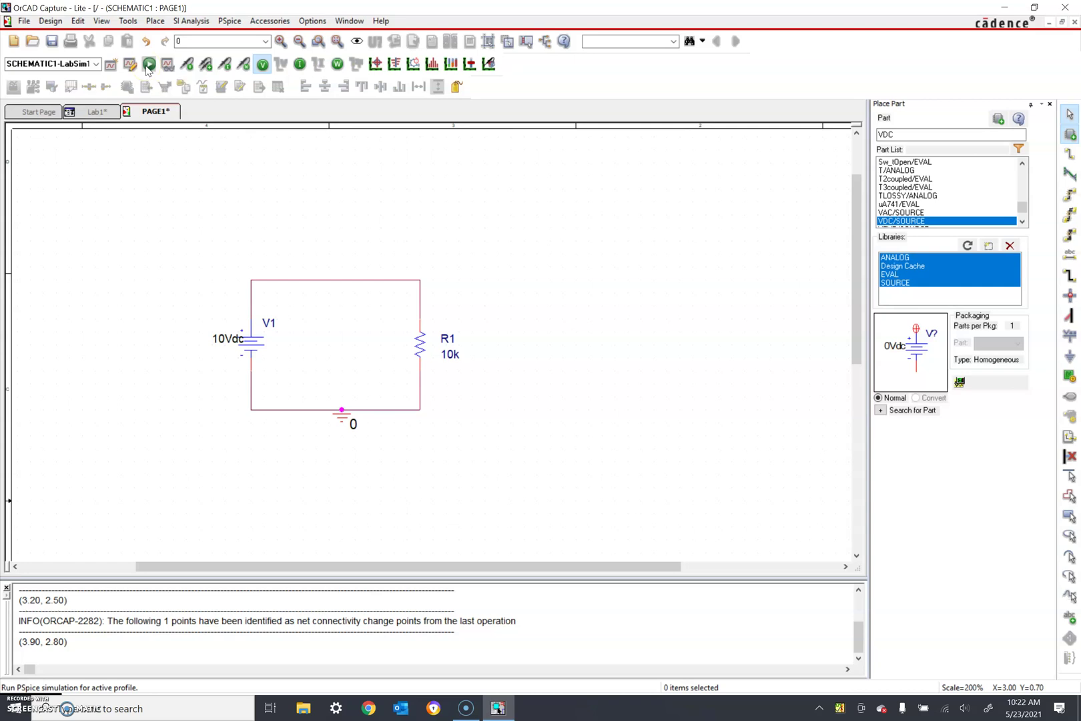
pyautogui.click(149, 65)
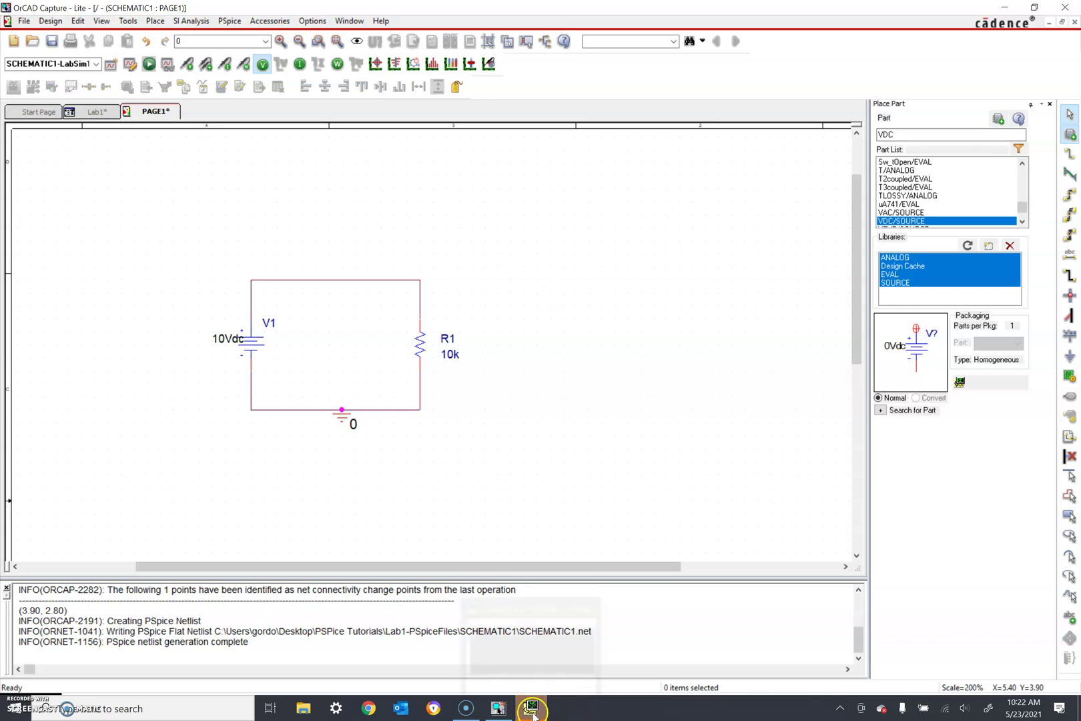
pyautogui.moveTo(532, 713)
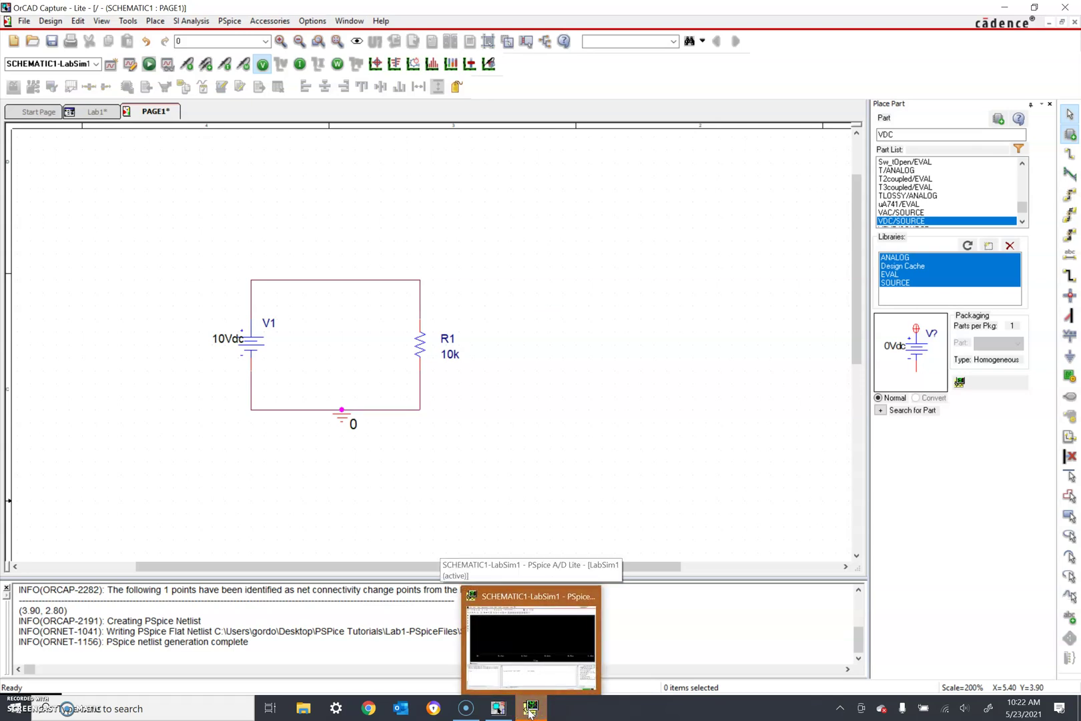
pyautogui.click(531, 711)
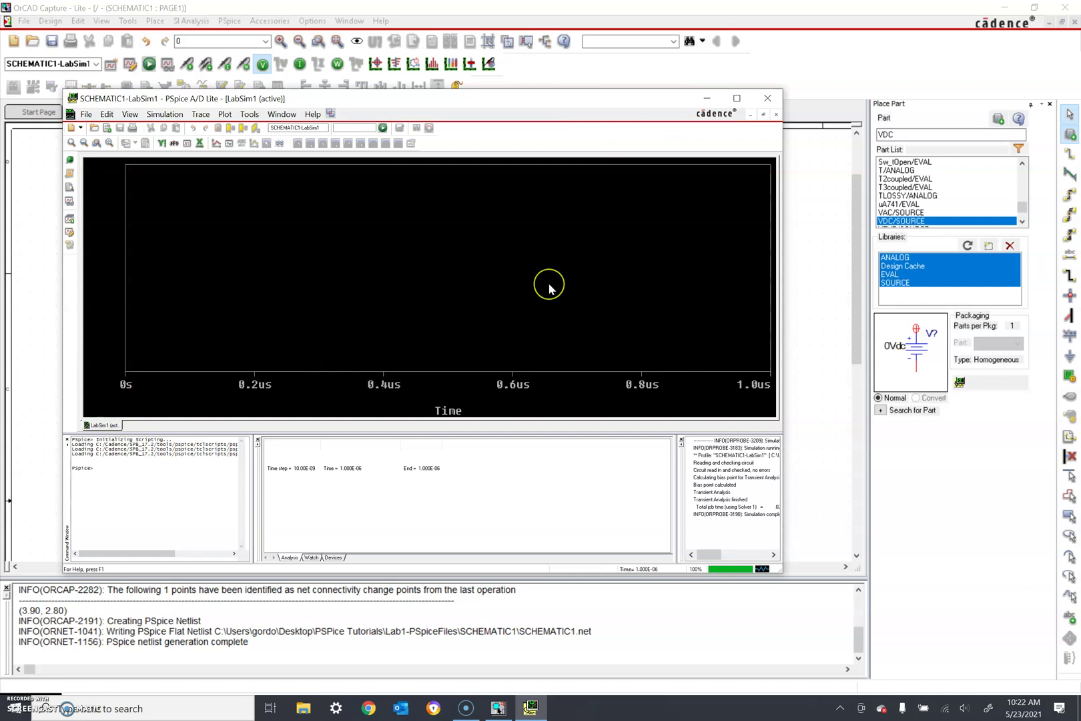
pyautogui.click(707, 100)
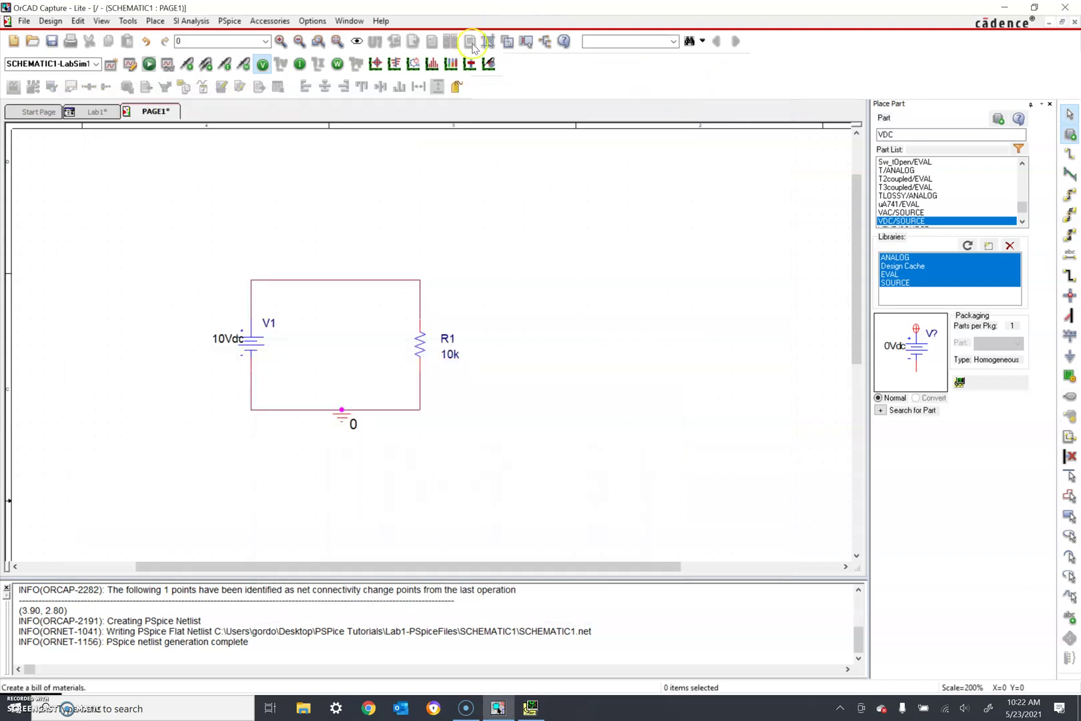
# Step: Turn on the bias voltage display for the nodes of the simulated Lab1 circuit
pyautogui.click(260, 67)
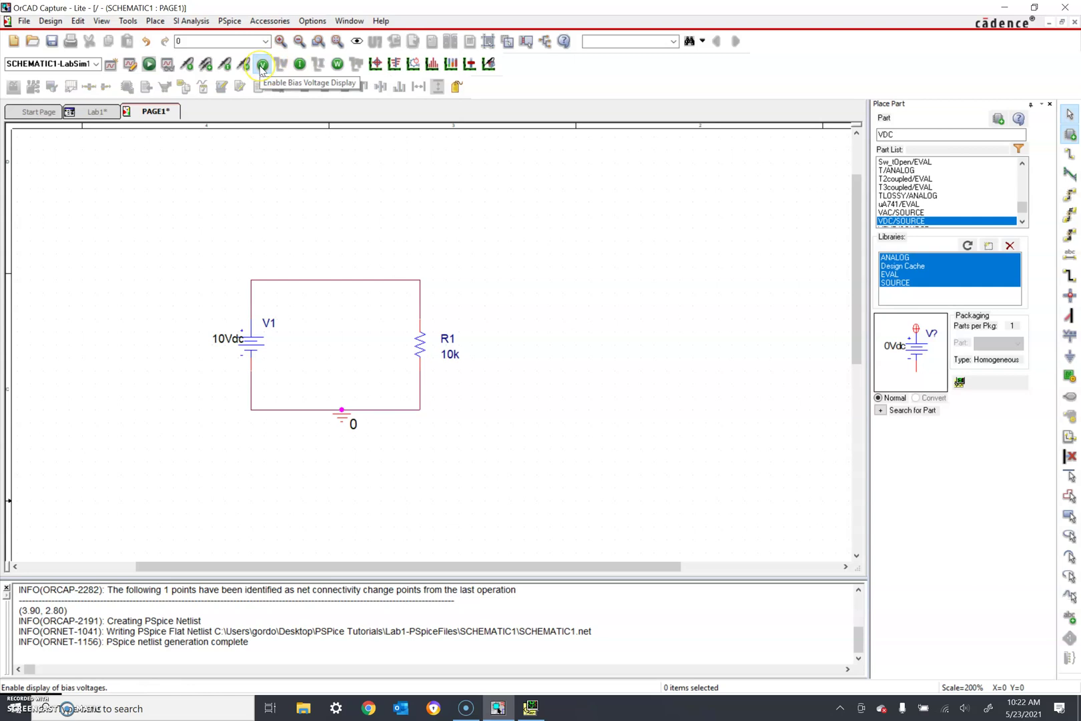
pyautogui.click(268, 65)
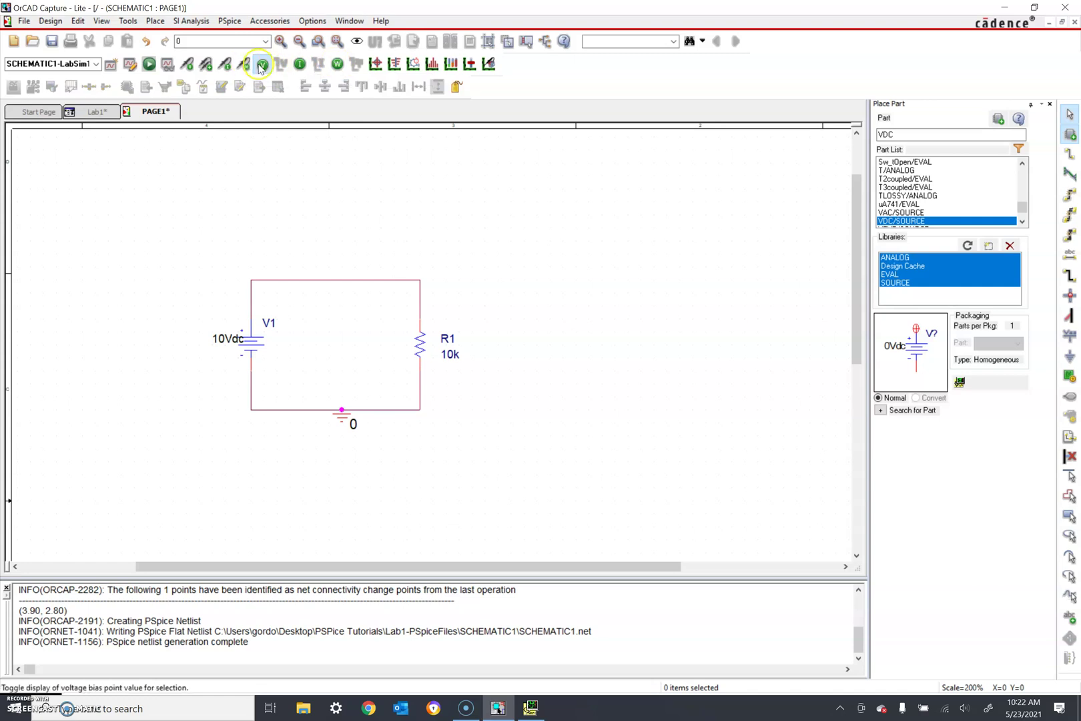
pyautogui.click(300, 64)
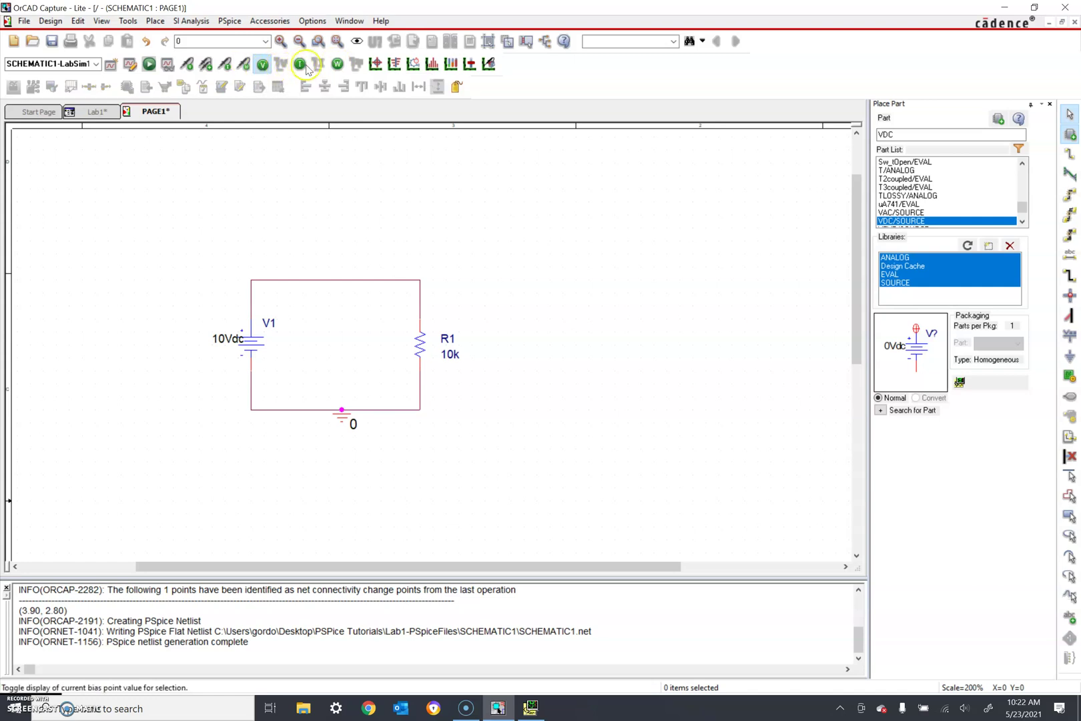
pyautogui.click(339, 64)
pyautogui.click(262, 67)
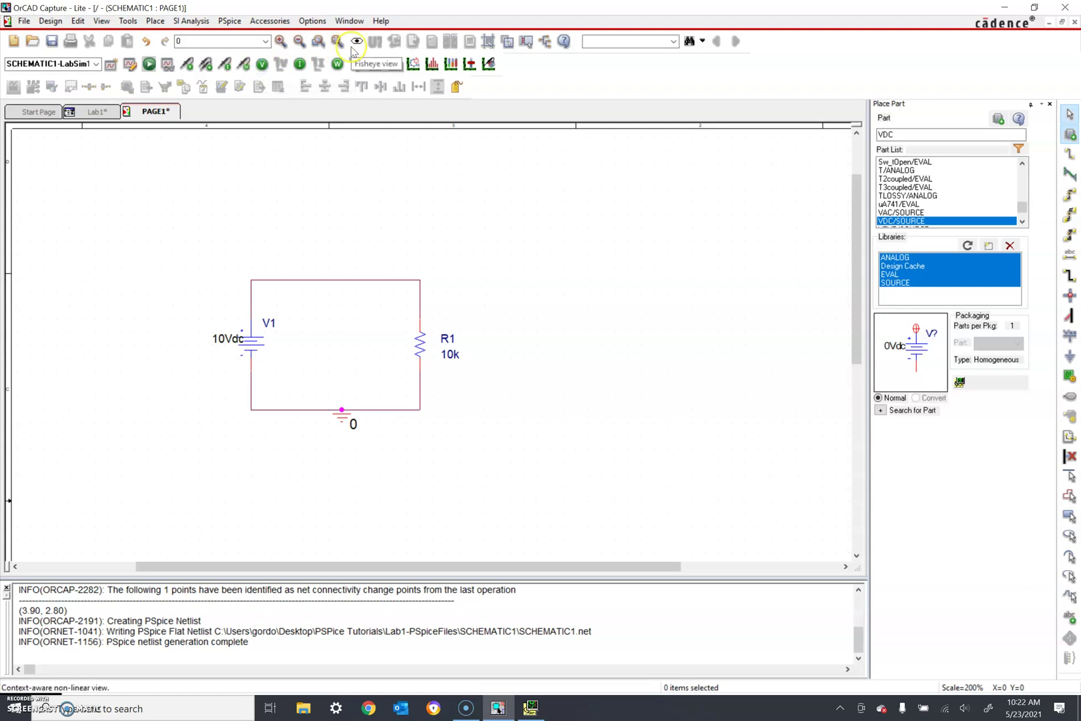
pyautogui.click(266, 66)
pyautogui.click(264, 66)
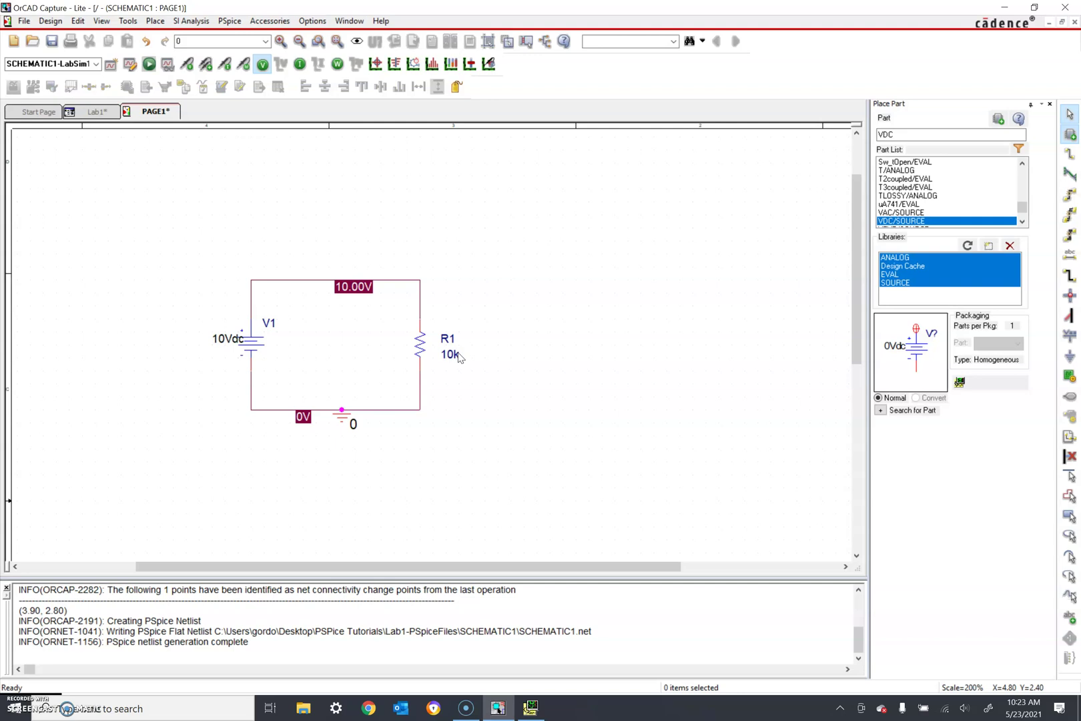
# Step: Turn on the bias current and bias power displays for V1 and R1 as well
pyautogui.click(300, 65)
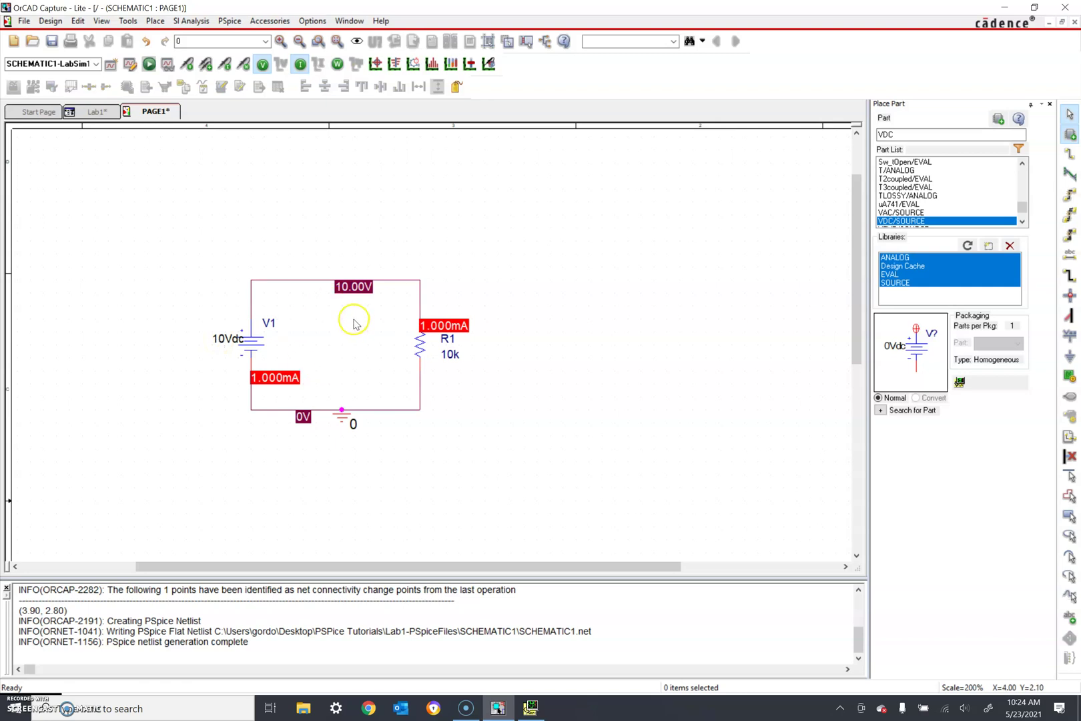
pyautogui.click(336, 65)
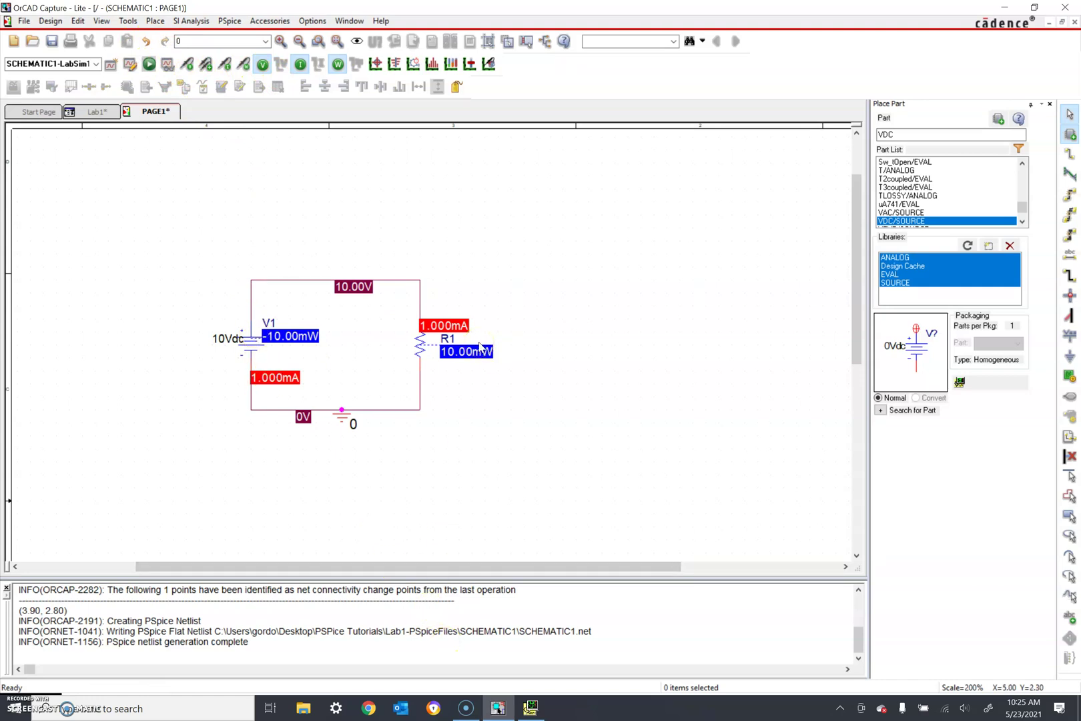
pyautogui.click(94, 522)
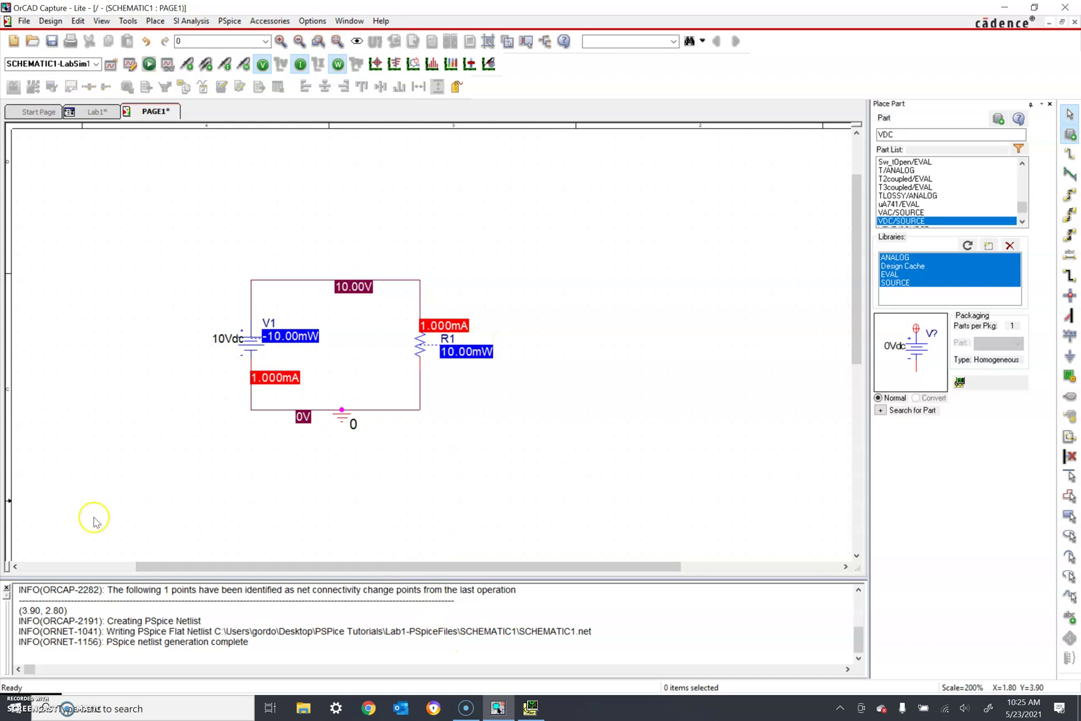